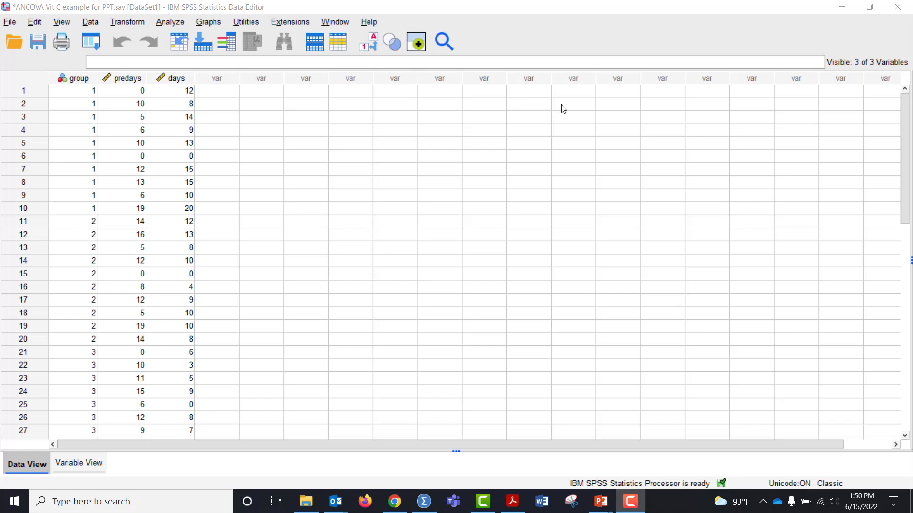
Split the file by the group variable, organizing output by groups and sorting the file by the grouping variable
{"action": "left_click", "coordinate": [90, 22]}
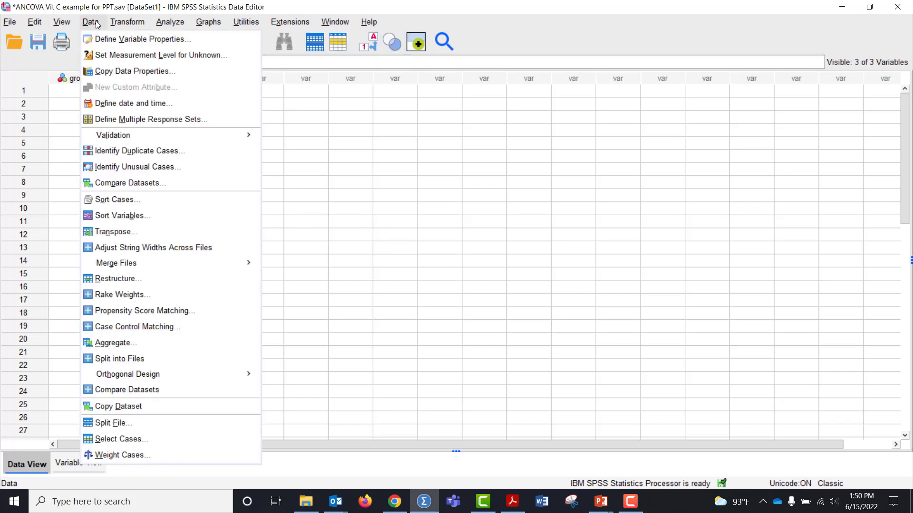
{"action": "left_click", "coordinate": [110, 423]}
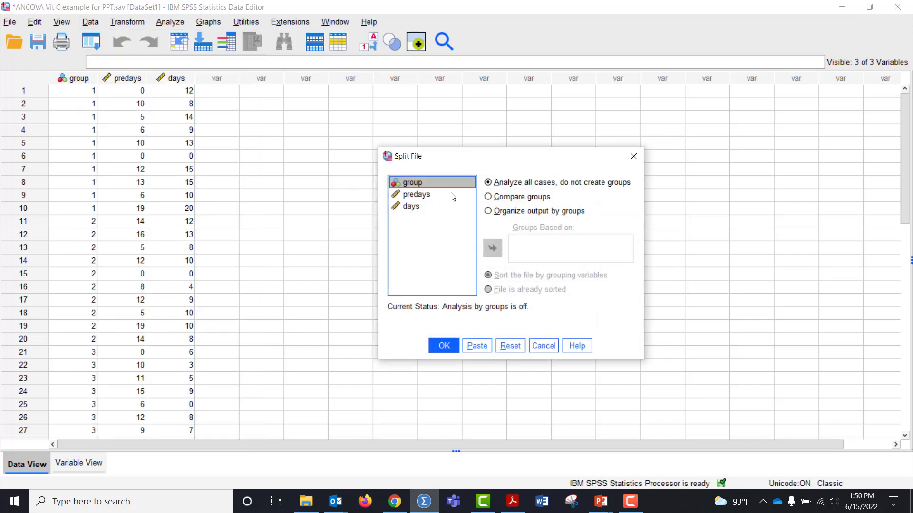
{"action": "left_click", "coordinate": [531, 212]}
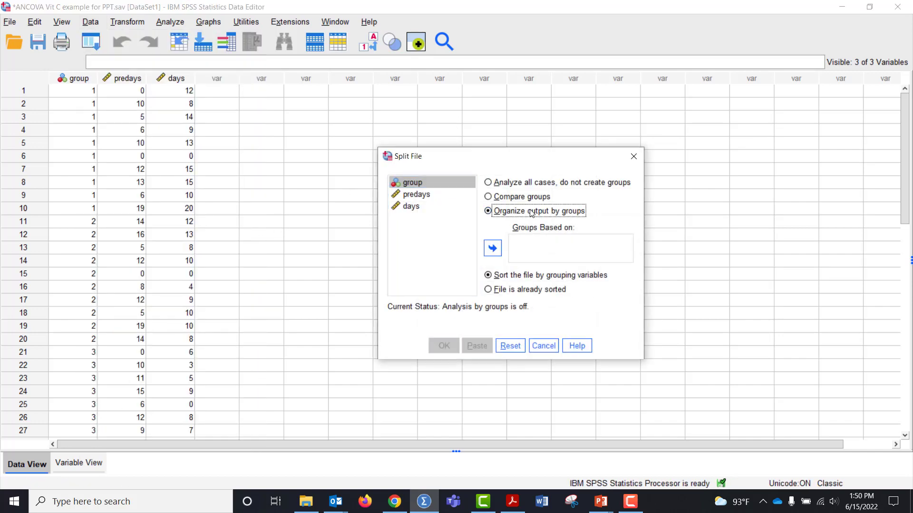
{"action": "left_click", "coordinate": [420, 188]}
{"action": "left_click", "coordinate": [492, 249]}
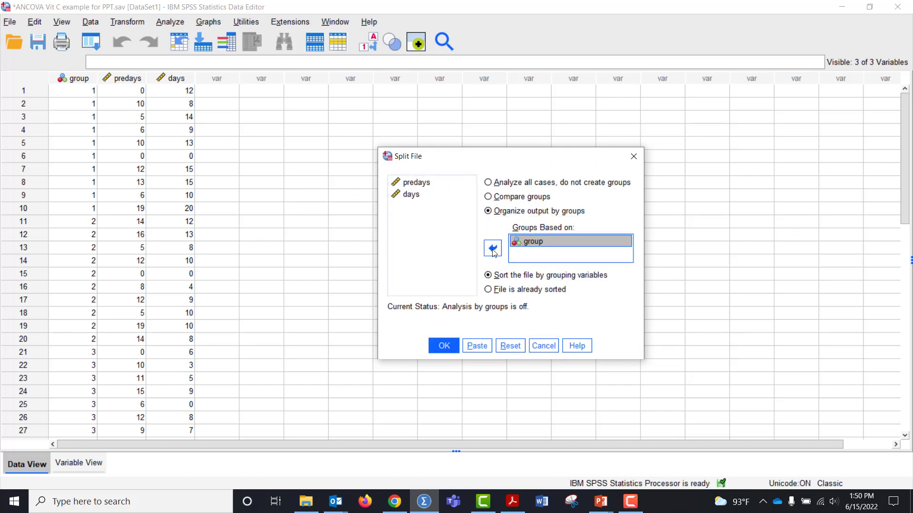
{"action": "left_click", "coordinate": [446, 347]}
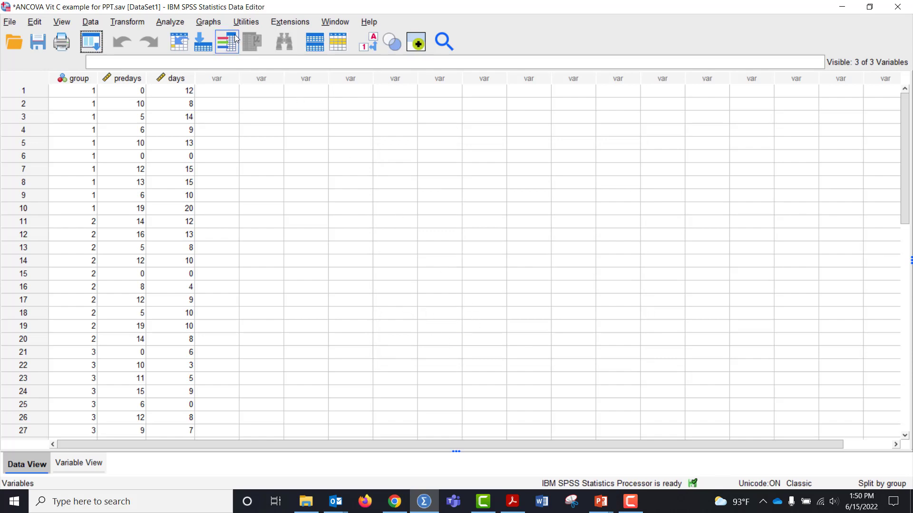
Start a simple scatter plot from the Scatter/Dot gallery in the Chart Builder
{"action": "left_click", "coordinate": [216, 21]}
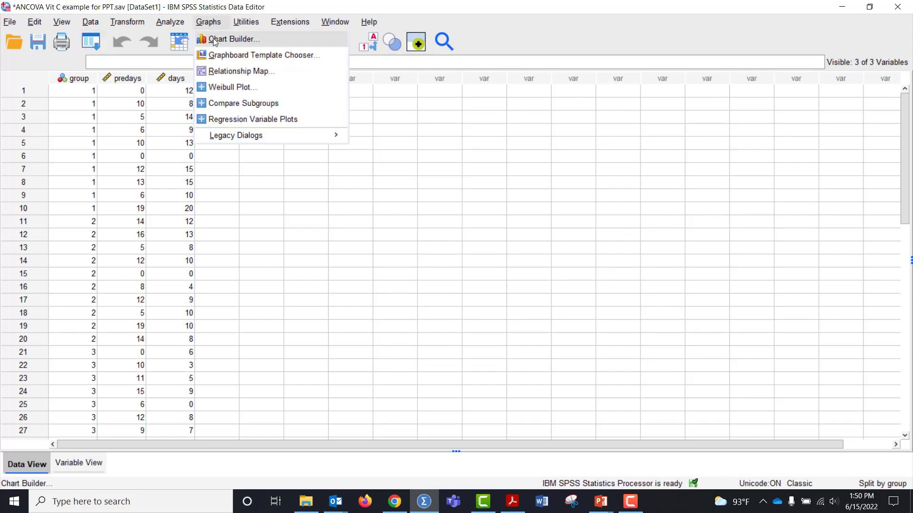
{"action": "left_click", "coordinate": [214, 40]}
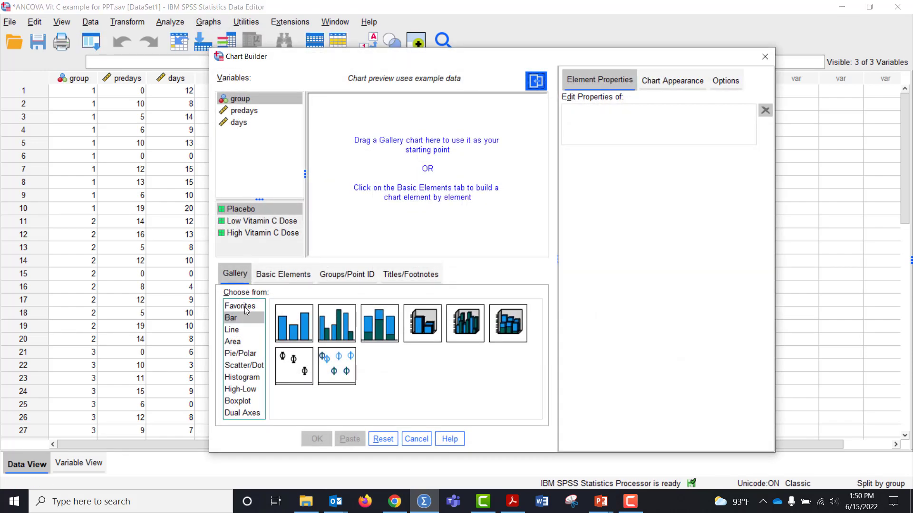
{"action": "left_click", "coordinate": [242, 366]}
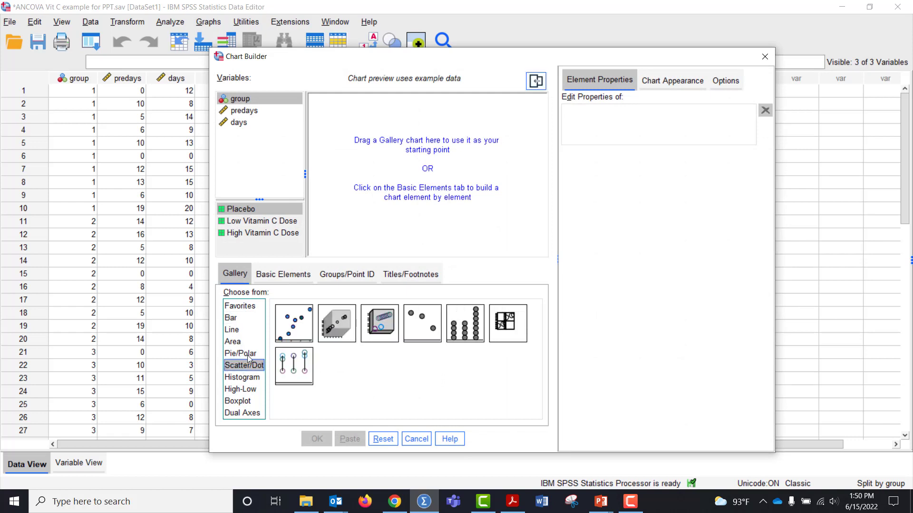
{"action": "left_click_drag", "start_coordinate": [293, 325], "coordinate": [430, 170]}
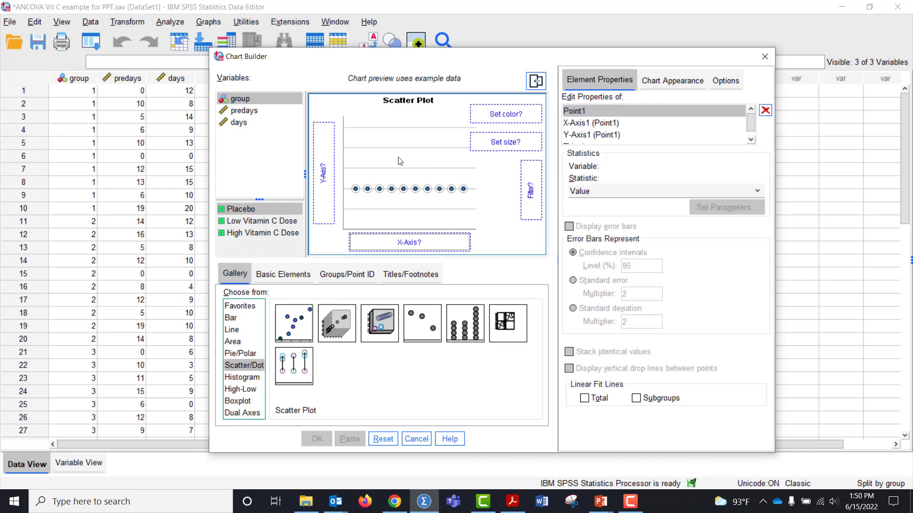
Assign predays to the Y-axis and days to the X-axis, and generate the scatter plots
{"action": "left_click", "coordinate": [256, 111]}
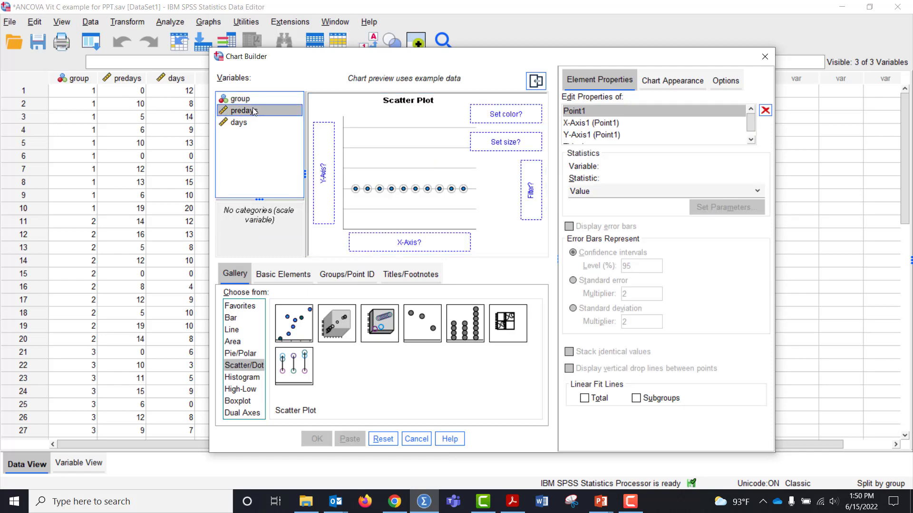
{"action": "left_click_drag", "start_coordinate": [254, 111], "coordinate": [324, 165]}
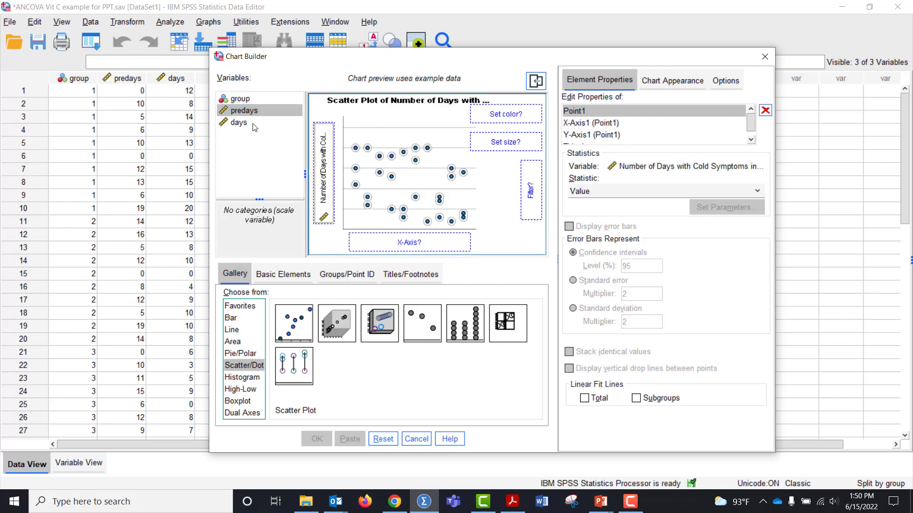
{"action": "left_click_drag", "start_coordinate": [254, 126], "coordinate": [406, 247]}
{"action": "left_click", "coordinate": [317, 438]}
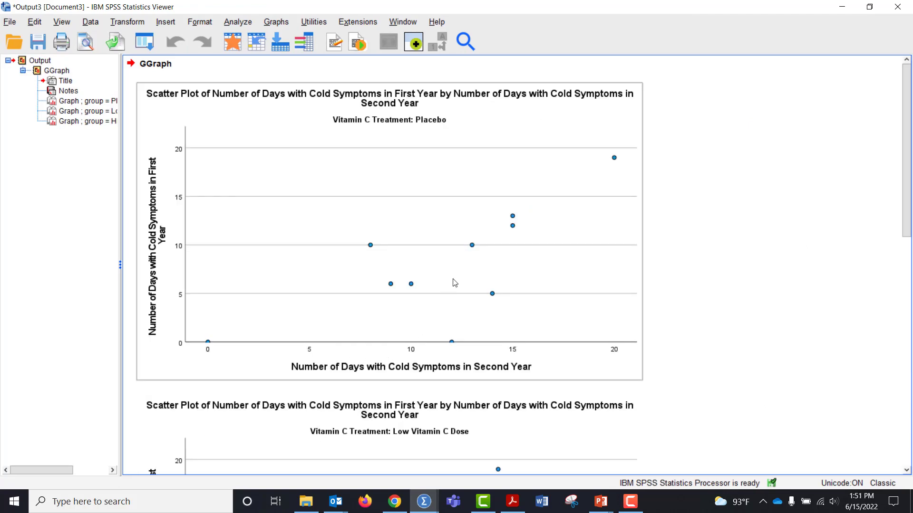
Review the three group scatter plots and add a fit line at total to the Placebo plot
{"action": "scroll", "coordinate": [591, 287], "scroll_direction": "down", "scroll_amount": 10}
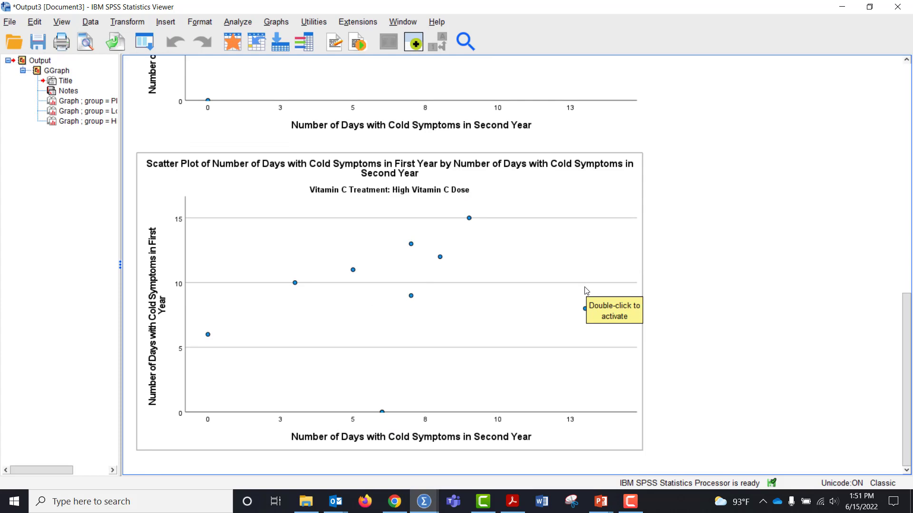
{"action": "scroll", "coordinate": [586, 291], "scroll_direction": "up", "scroll_amount": 10}
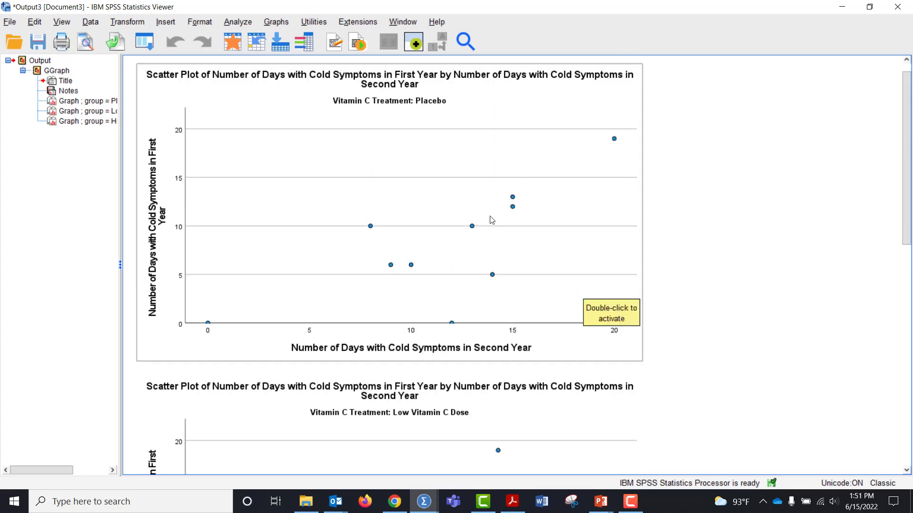
{"action": "scroll", "coordinate": [492, 221], "scroll_direction": "down", "scroll_amount": 3}
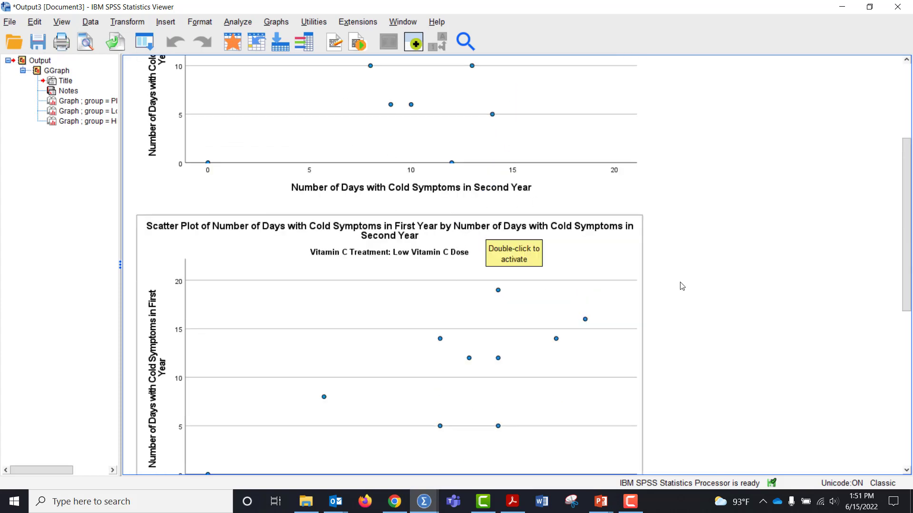
{"action": "scroll", "coordinate": [739, 313], "scroll_direction": "down", "scroll_amount": 4}
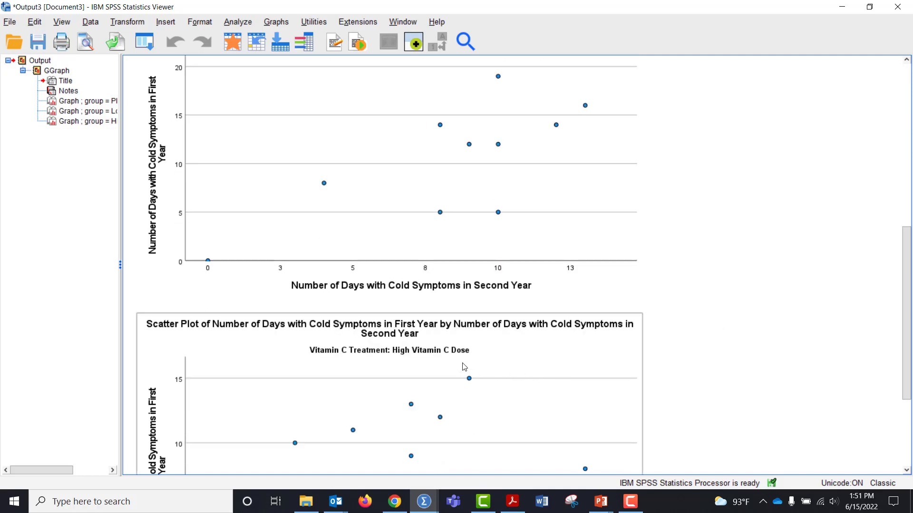
{"action": "scroll", "coordinate": [763, 330], "scroll_direction": "up", "scroll_amount": 7}
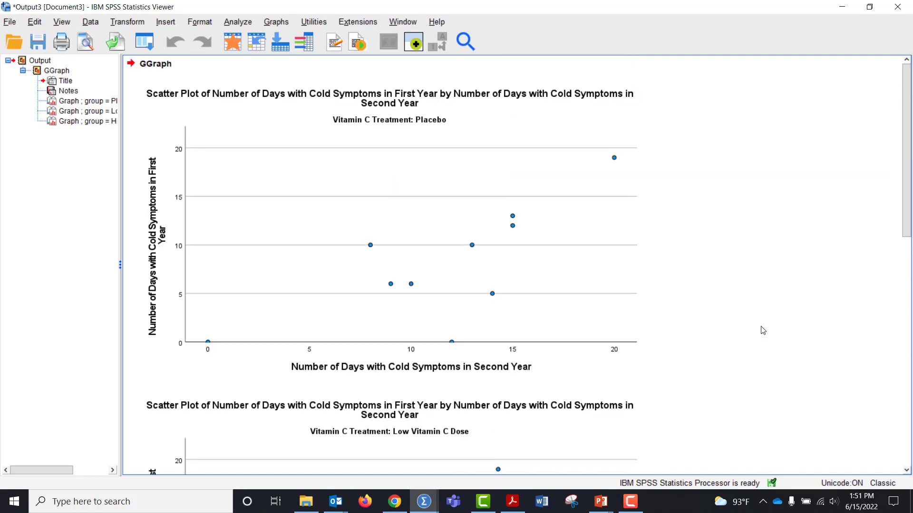
{"action": "left_click", "coordinate": [506, 227]}
{"action": "double_click", "coordinate": [507, 227]}
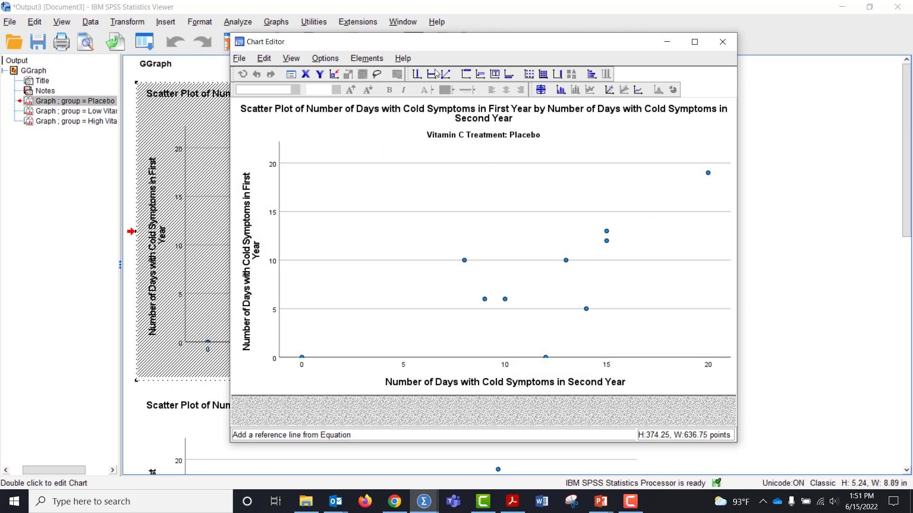
{"action": "left_click", "coordinate": [367, 58]}
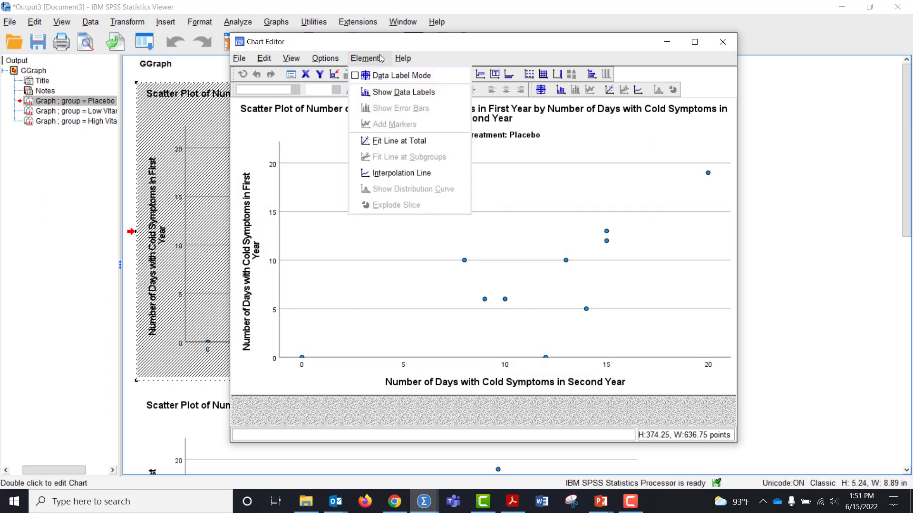
{"action": "left_click", "coordinate": [394, 141]}
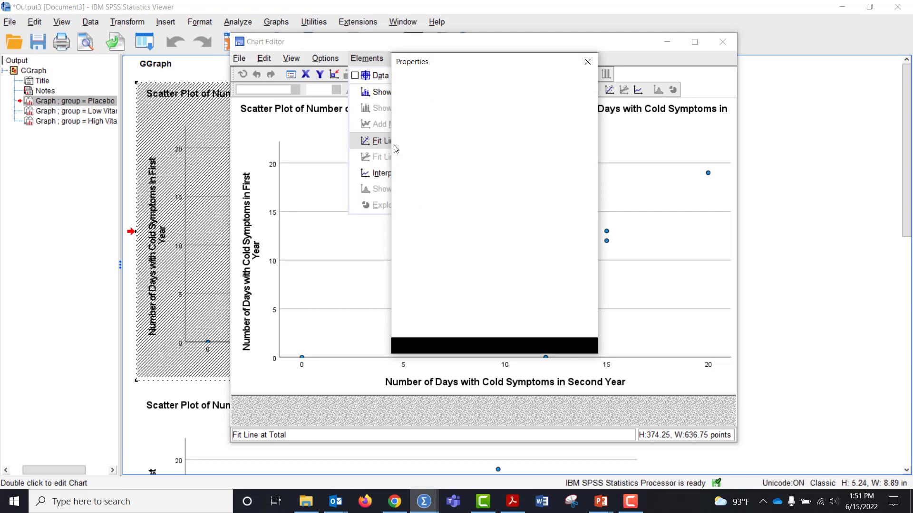
{"action": "left_click", "coordinate": [587, 63]}
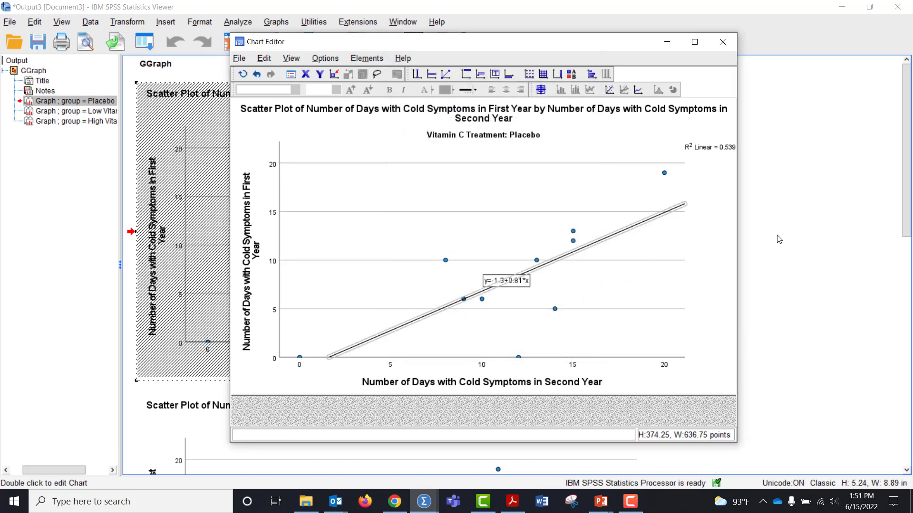
Add a fit line at total to the Low Vitamin C Dose scatter plot and close the chart editor
{"action": "scroll", "coordinate": [675, 280], "scroll_direction": "down", "scroll_amount": 5}
{"action": "left_click", "coordinate": [411, 282]}
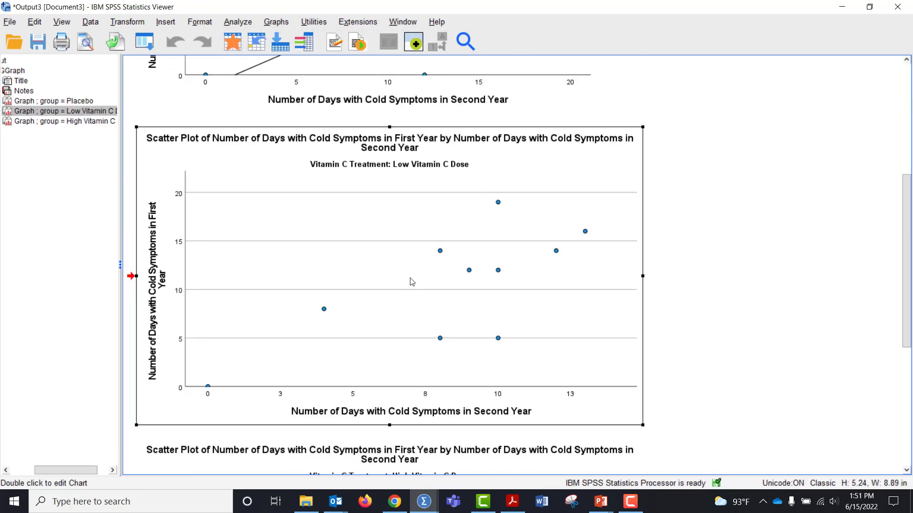
{"action": "double_click", "coordinate": [412, 282]}
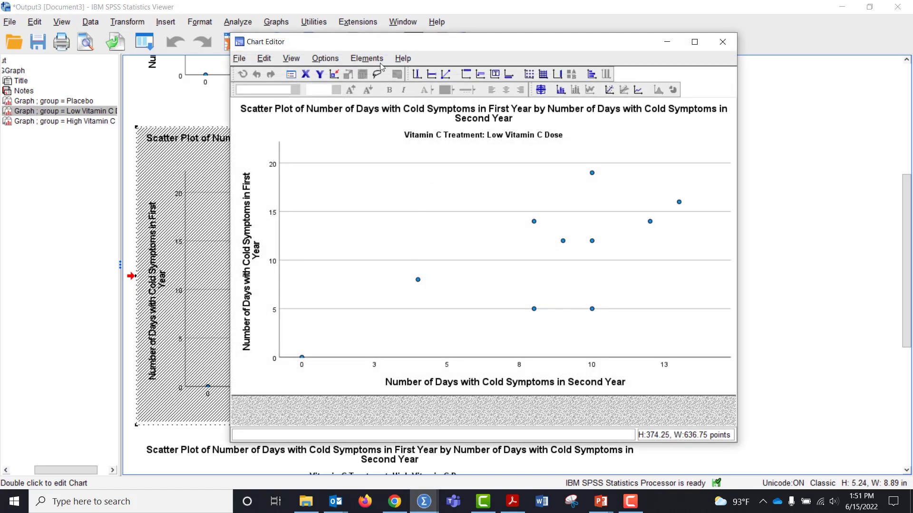
{"action": "left_click", "coordinate": [363, 58]}
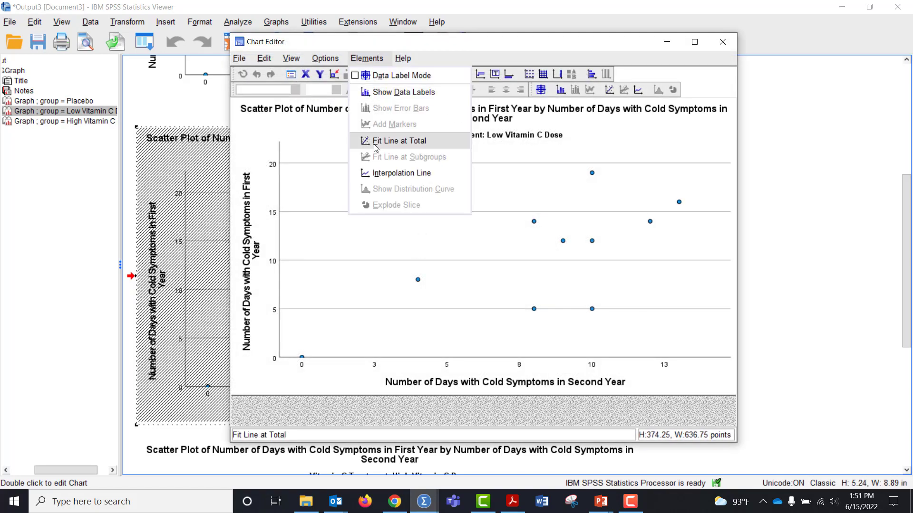
{"action": "left_click", "coordinate": [375, 142]}
{"action": "left_click", "coordinate": [542, 339]}
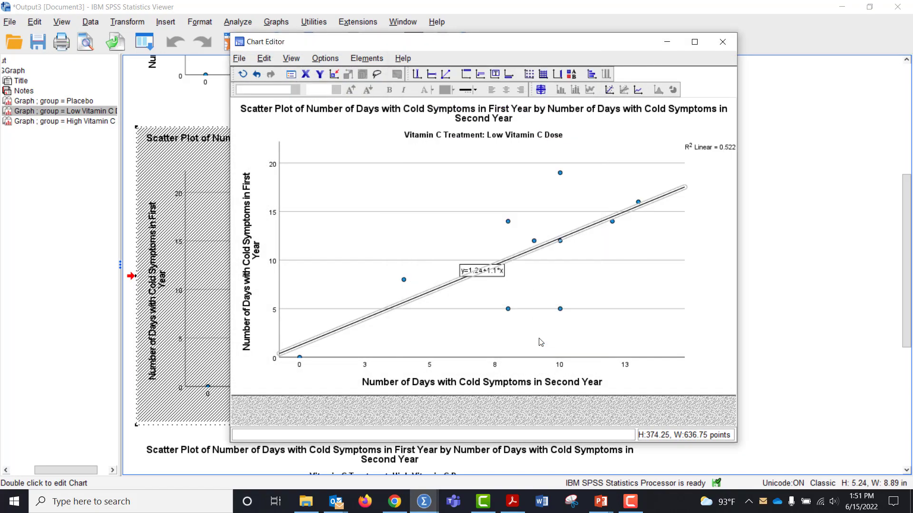
{"action": "left_click", "coordinate": [723, 43]}
Add a fit line at total to the High Vitamin C Dose scatter plot and review the fitted plots of all groups
{"action": "scroll", "coordinate": [410, 385], "scroll_direction": "down", "scroll_amount": 10}
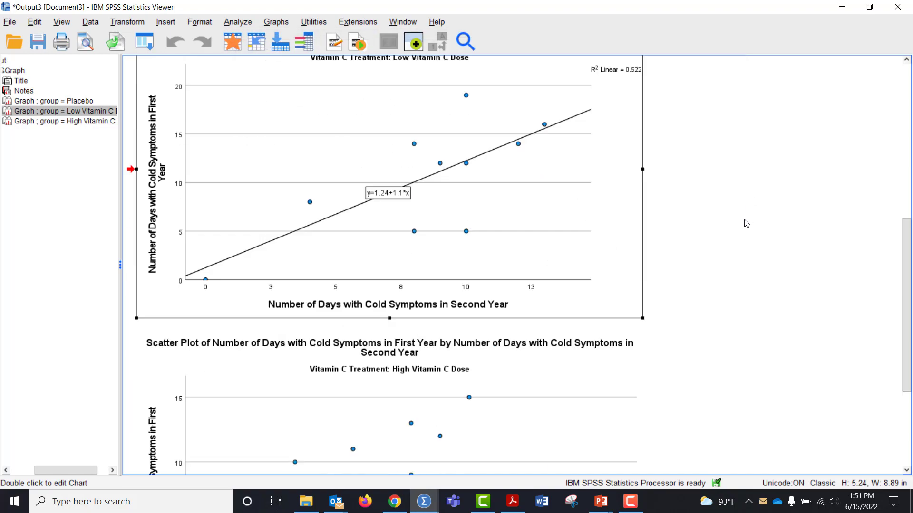
{"action": "left_click", "coordinate": [413, 386]}
{"action": "double_click", "coordinate": [413, 386]}
{"action": "left_click", "coordinate": [367, 58]}
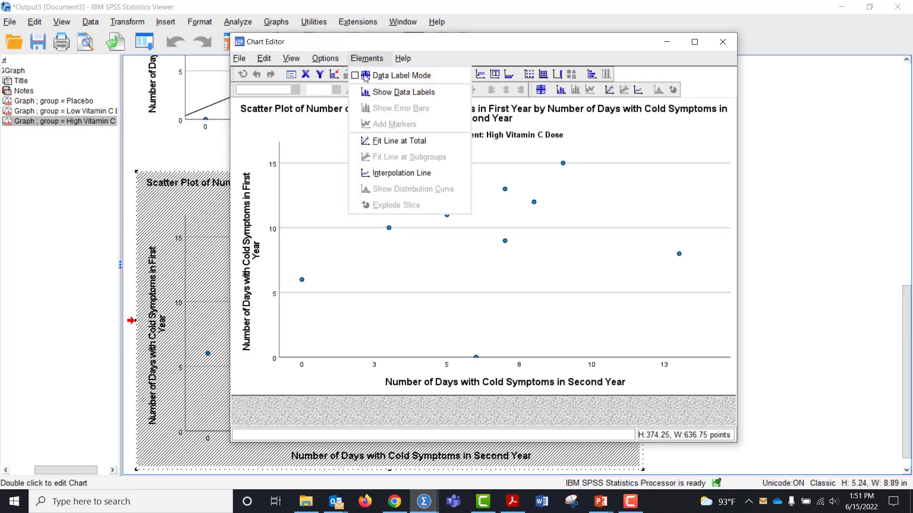
{"action": "left_click", "coordinate": [374, 143]}
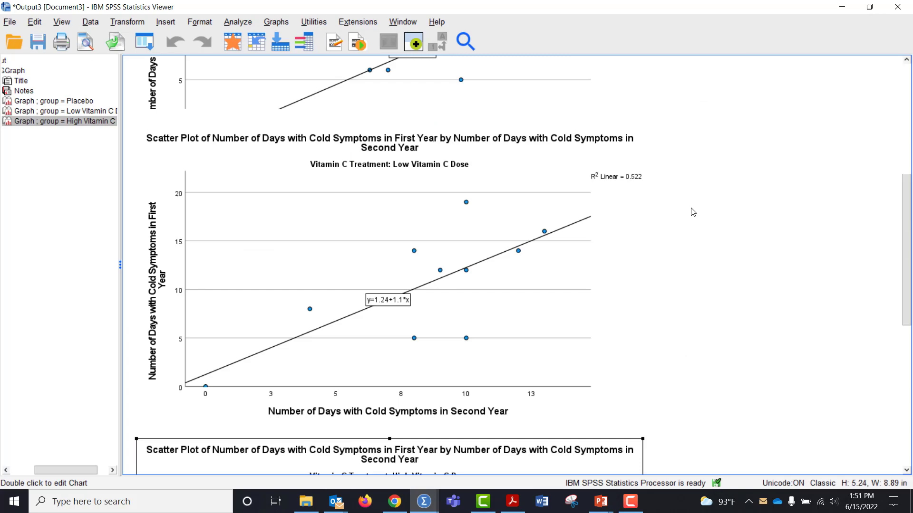
{"action": "scroll", "coordinate": [692, 209], "scroll_direction": "up", "scroll_amount": 5}
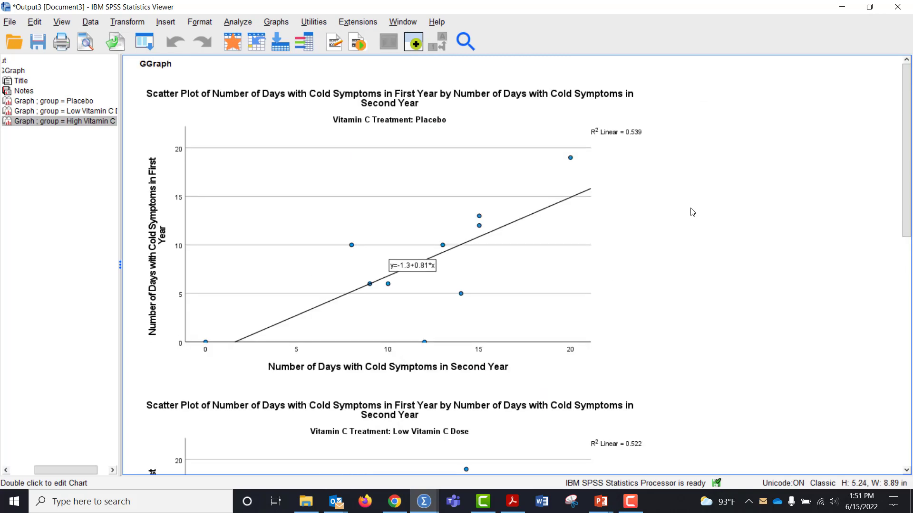
{"action": "scroll", "coordinate": [691, 212], "scroll_direction": "down", "scroll_amount": 8}
{"action": "scroll", "coordinate": [692, 215], "scroll_direction": "down", "scroll_amount": 5}
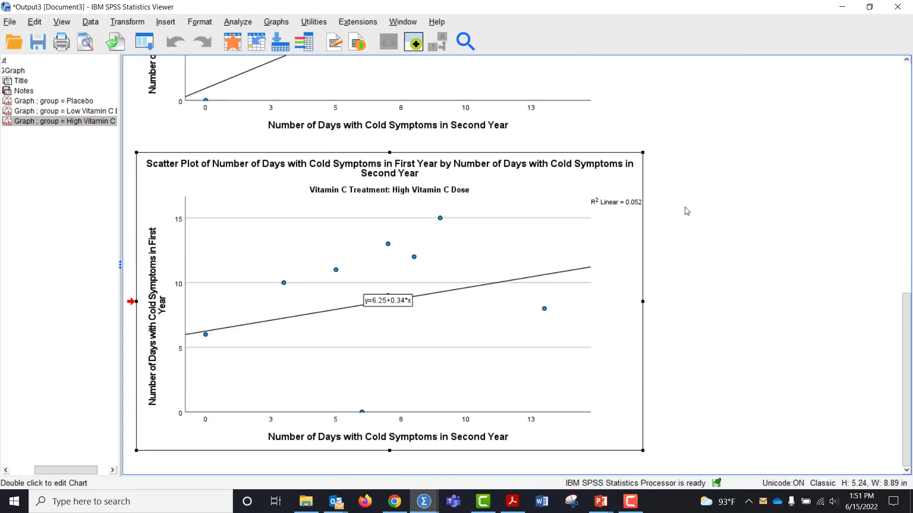
Reset the split file settings so all cases are analyzed together instead of by group
{"action": "left_click", "coordinate": [88, 23]}
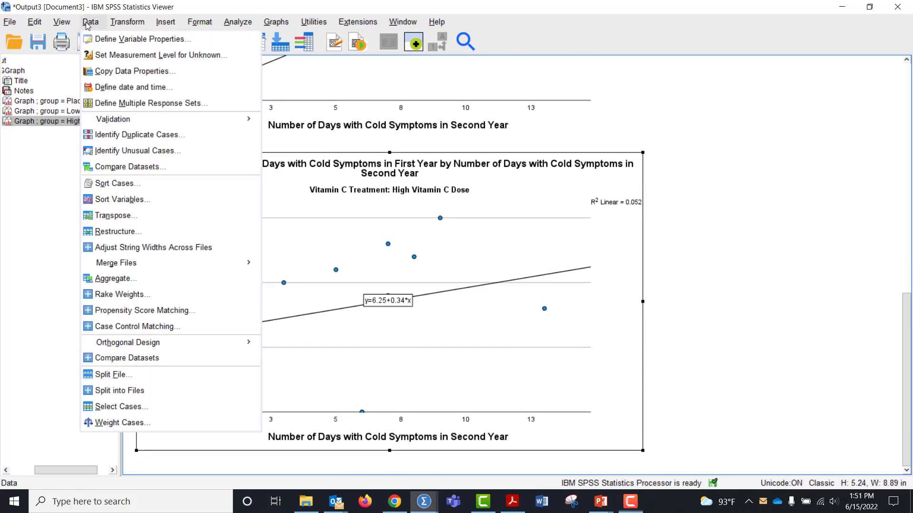
{"action": "left_click", "coordinate": [115, 375]}
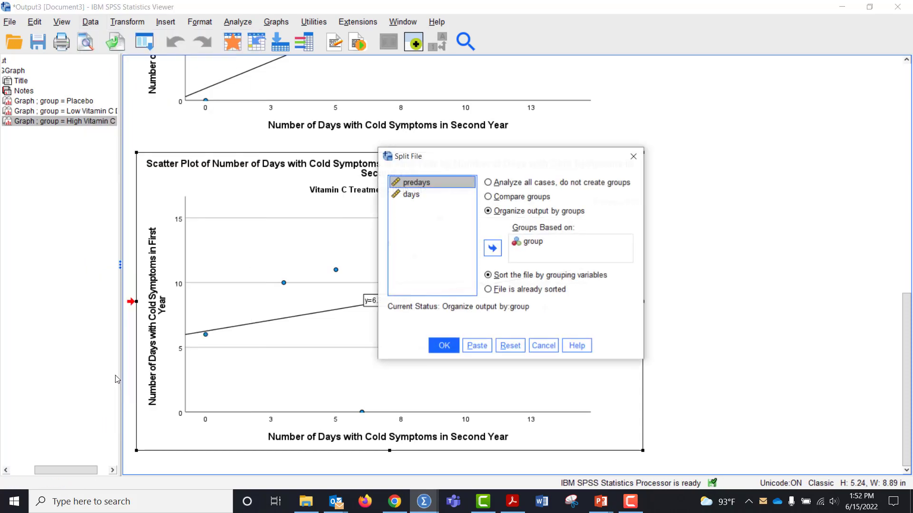
{"action": "left_click", "coordinate": [444, 345]}
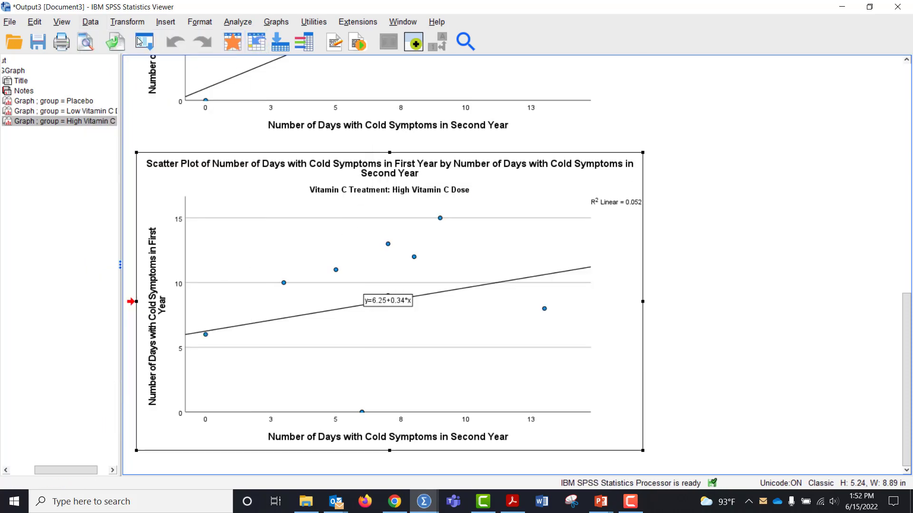
{"action": "left_click", "coordinate": [140, 41]}
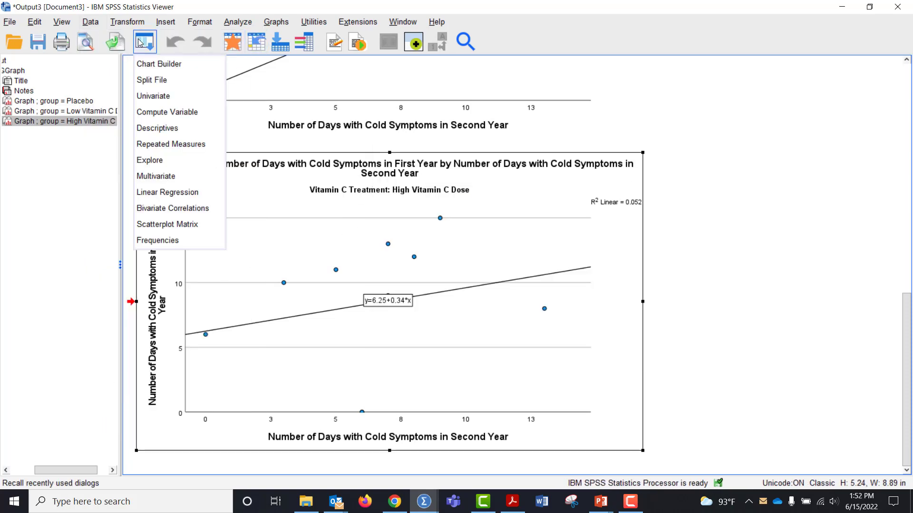
{"action": "left_click", "coordinate": [142, 79]}
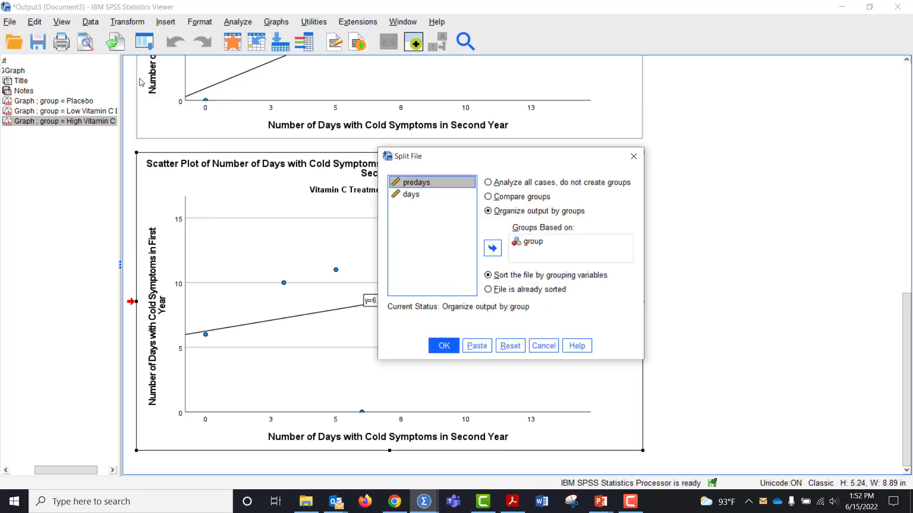
{"action": "left_click", "coordinate": [507, 345]}
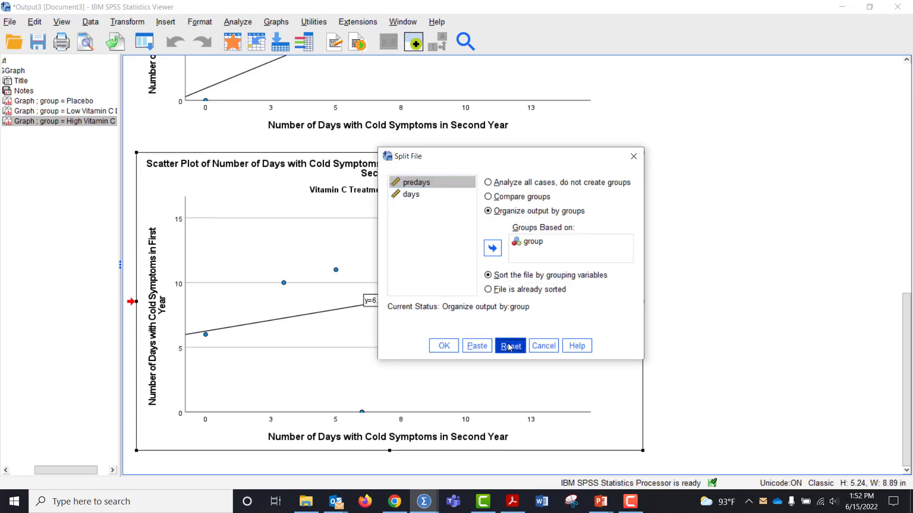
{"action": "left_click", "coordinate": [445, 347]}
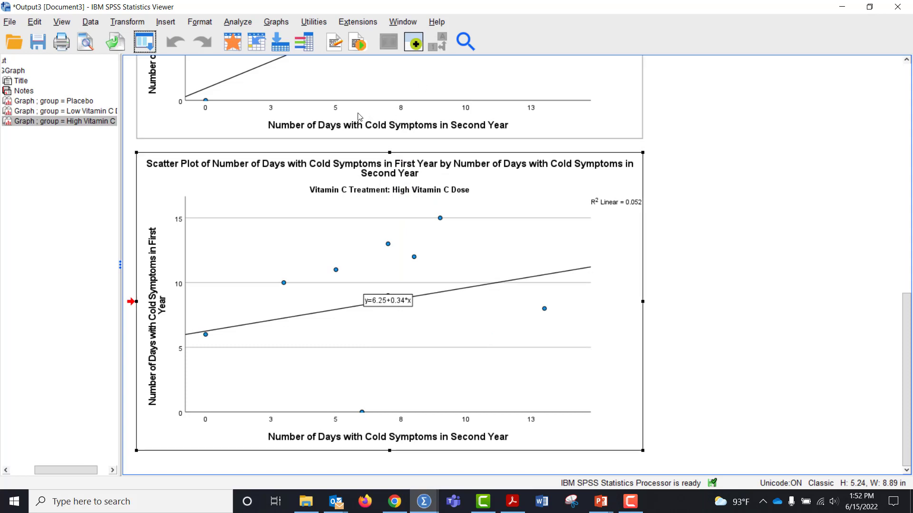
Set up a univariate general linear model with days as dependent variable, group as fixed factor and predays as covariate
{"action": "left_click", "coordinate": [236, 22]}
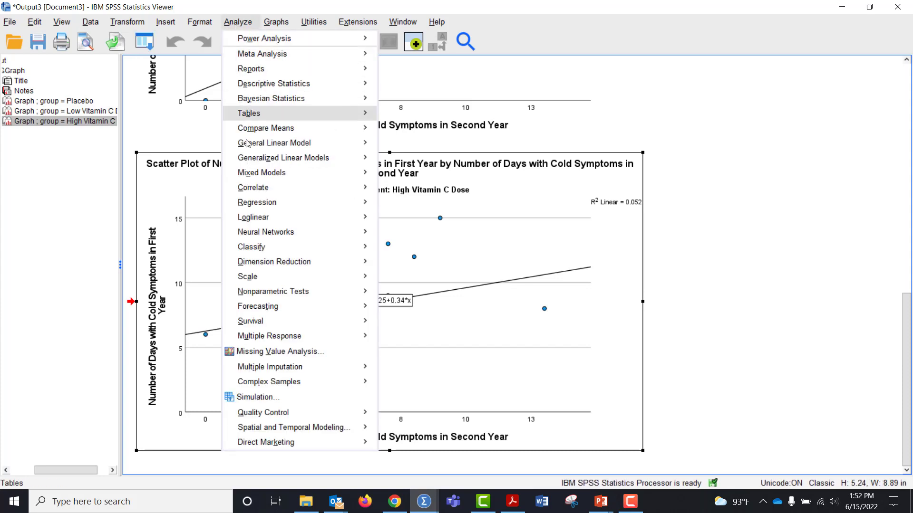
{"action": "mouse_move", "coordinate": [248, 146]}
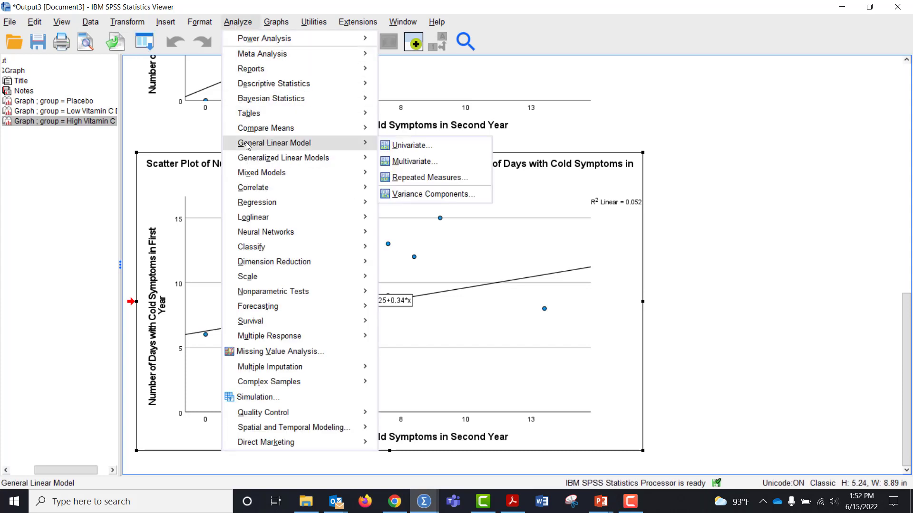
{"action": "left_click", "coordinate": [387, 145]}
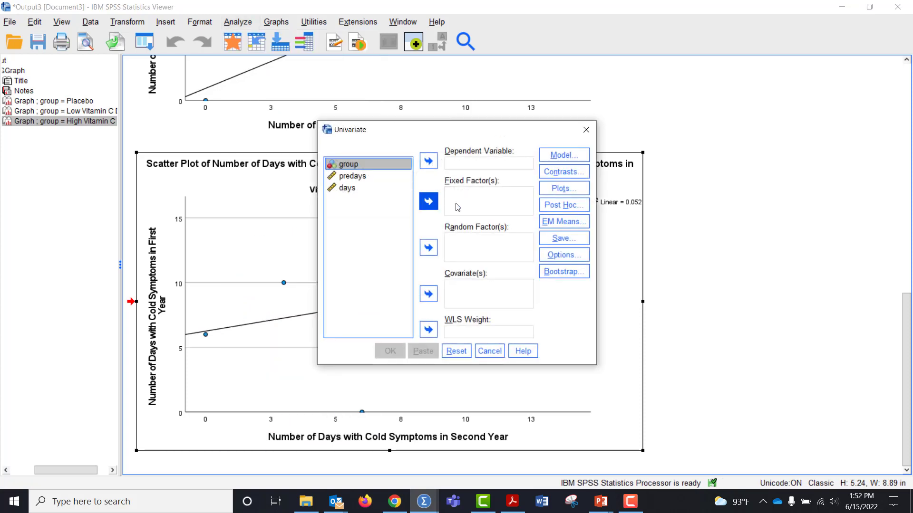
{"action": "left_click", "coordinate": [430, 203]}
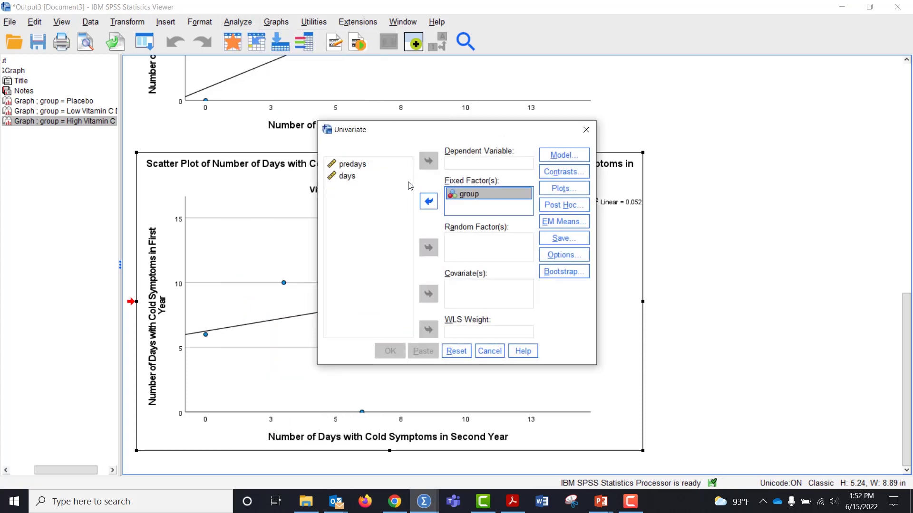
{"action": "left_click", "coordinate": [386, 170]}
{"action": "left_click", "coordinate": [429, 294]}
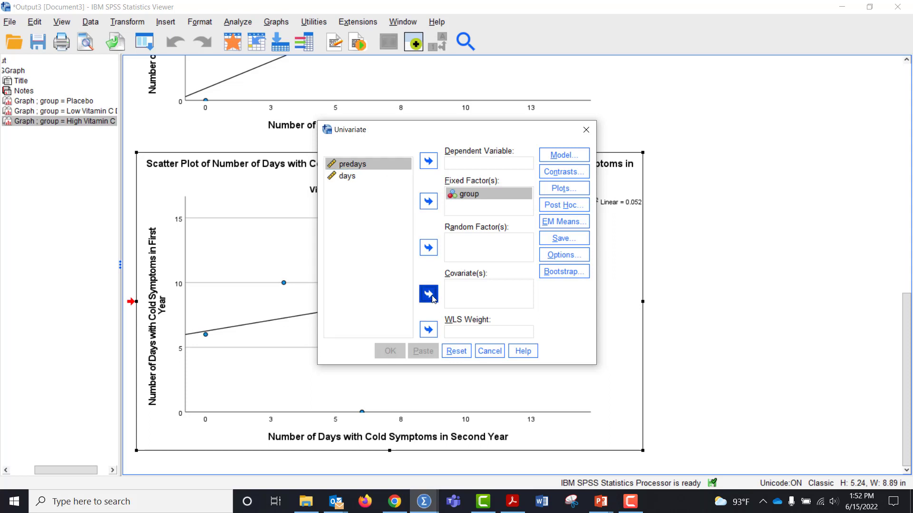
{"action": "left_click", "coordinate": [366, 169]}
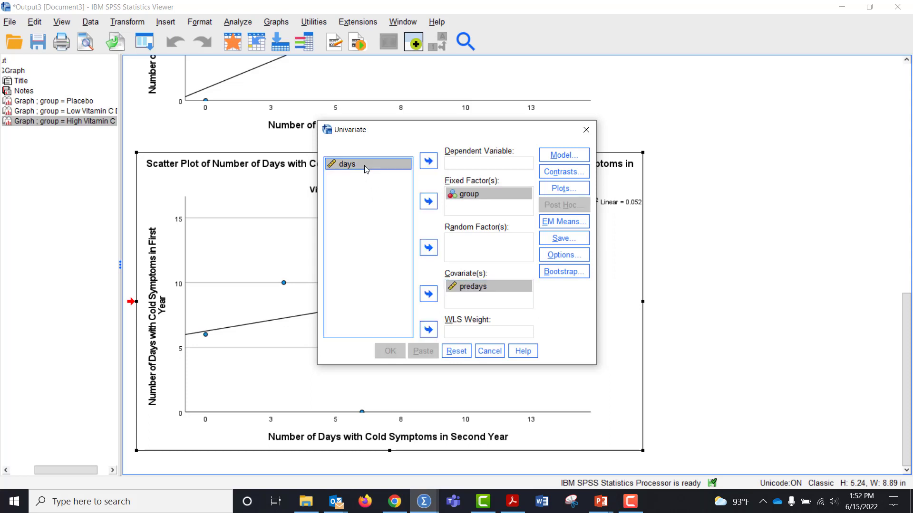
{"action": "left_click", "coordinate": [428, 161]}
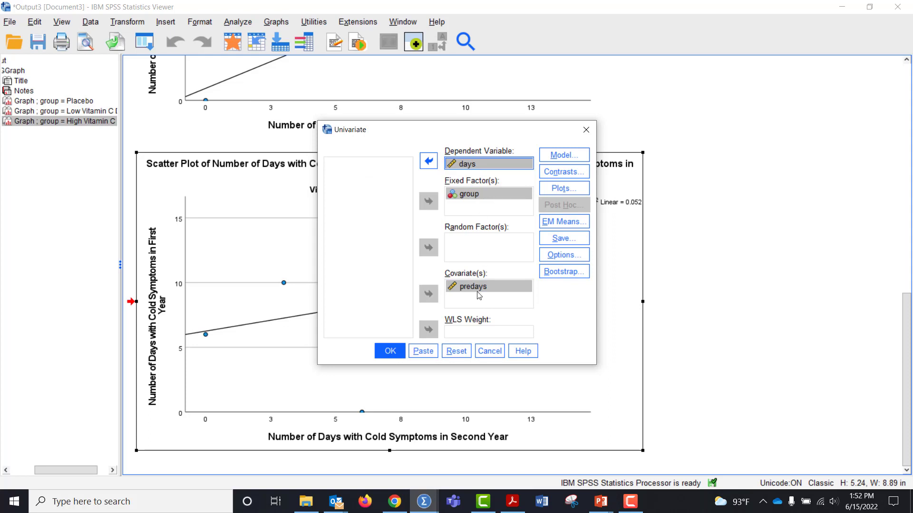
Switch the model specification to built terms and add group and predays as separate terms
{"action": "left_click", "coordinate": [564, 155]}
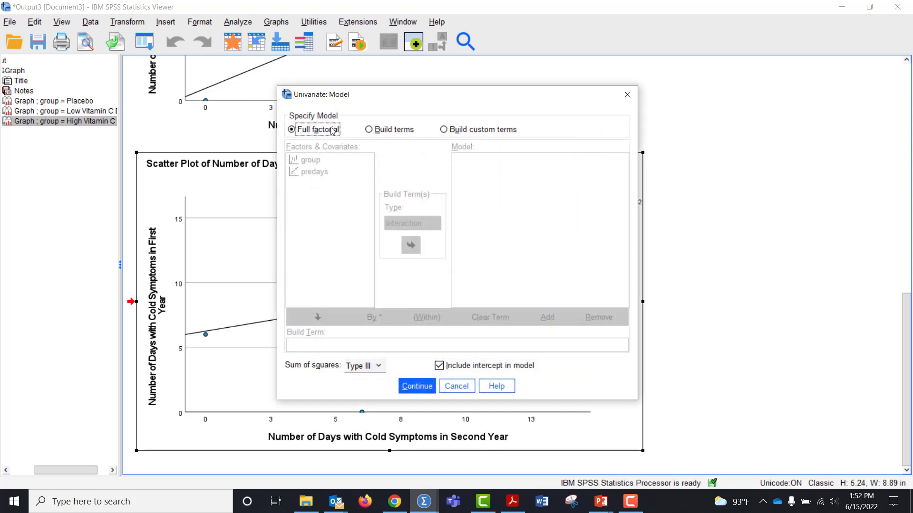
{"action": "left_click", "coordinate": [369, 130]}
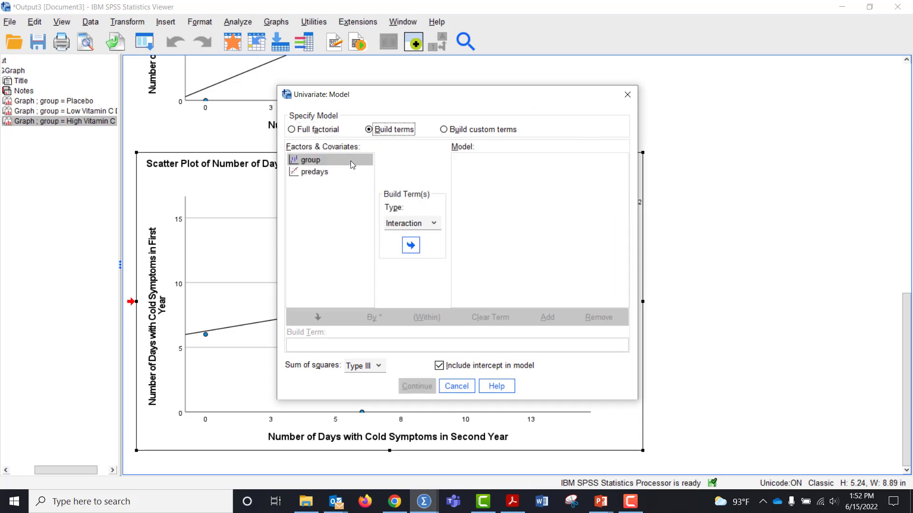
{"action": "left_click", "coordinate": [410, 245]}
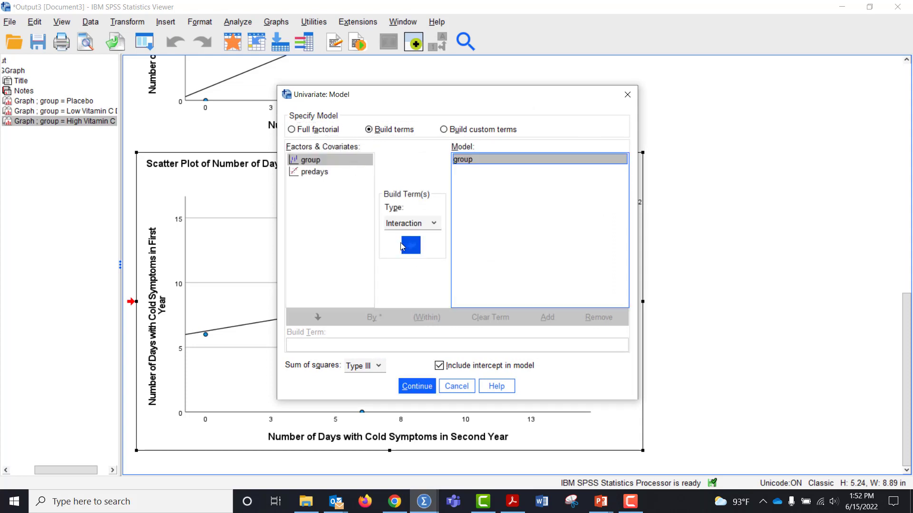
{"action": "left_click", "coordinate": [346, 176]}
{"action": "left_click", "coordinate": [410, 245]}
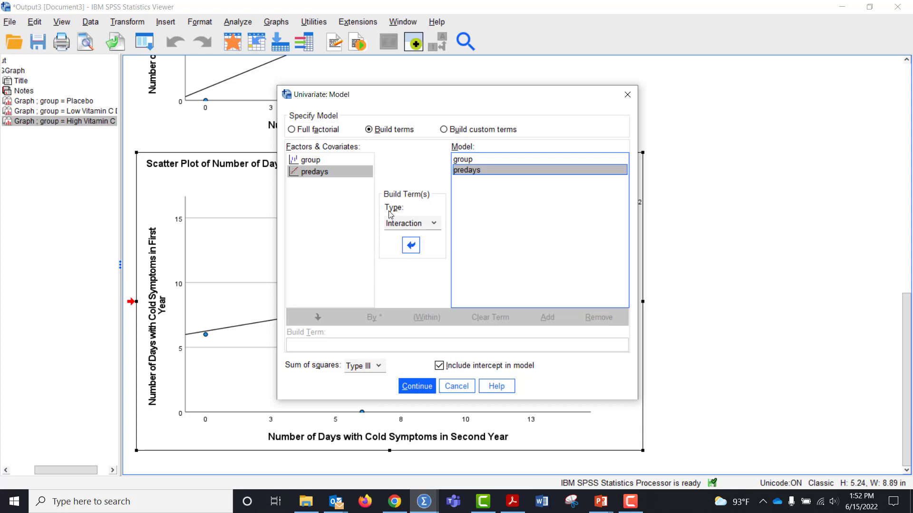
Add the group*predays interaction term to the model and run the univariate analysis
{"action": "left_click", "coordinate": [327, 162]}
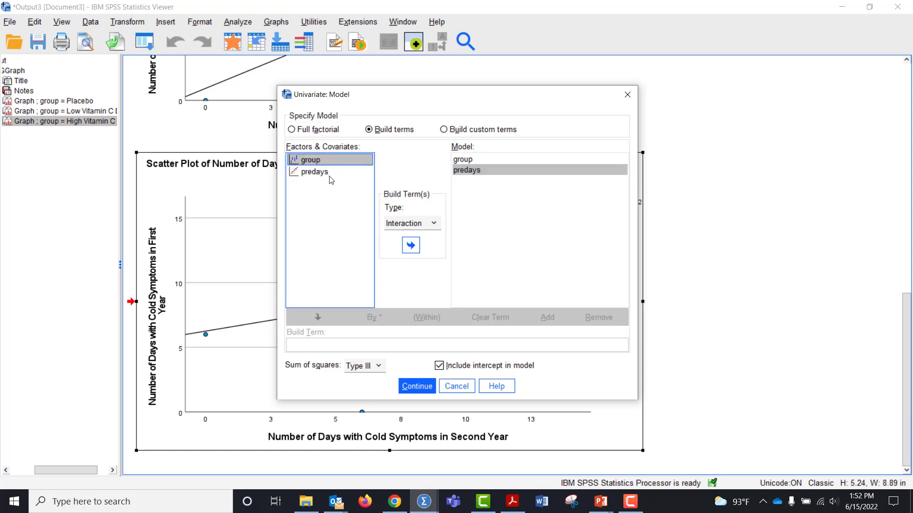
{"action": "left_click", "coordinate": [331, 174], "text": "ctrl"}
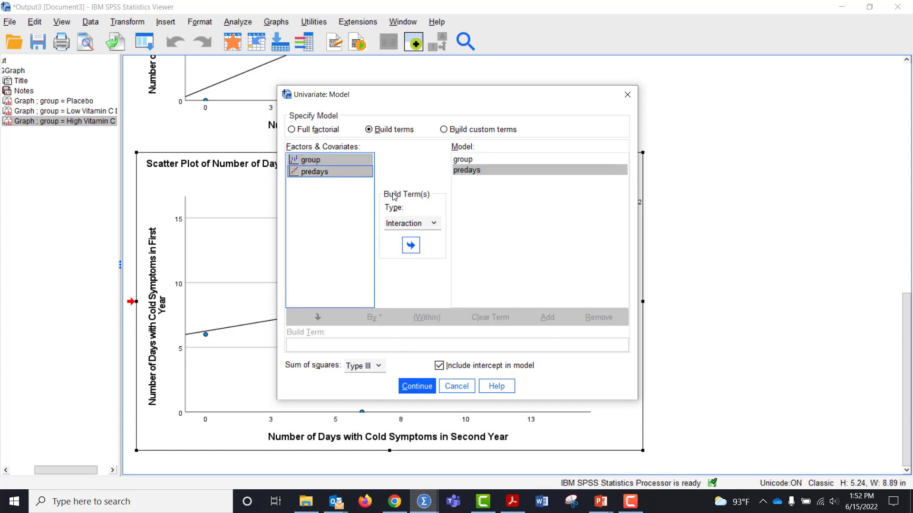
{"action": "left_click", "coordinate": [434, 225]}
{"action": "left_click", "coordinate": [434, 224]}
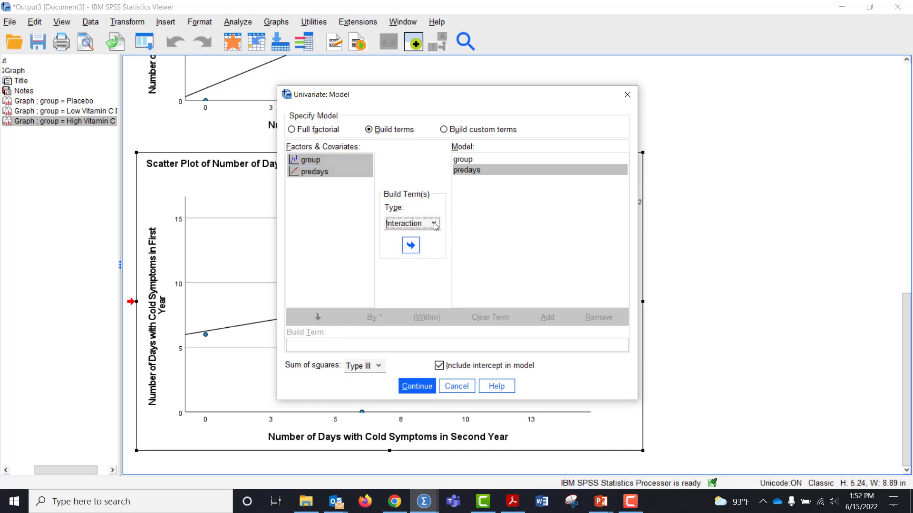
{"action": "left_click", "coordinate": [410, 246]}
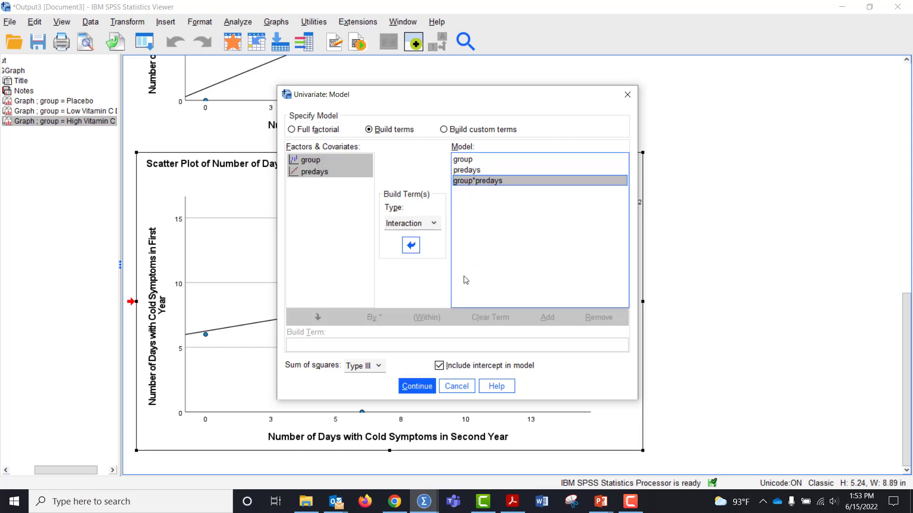
{"action": "left_click", "coordinate": [416, 386]}
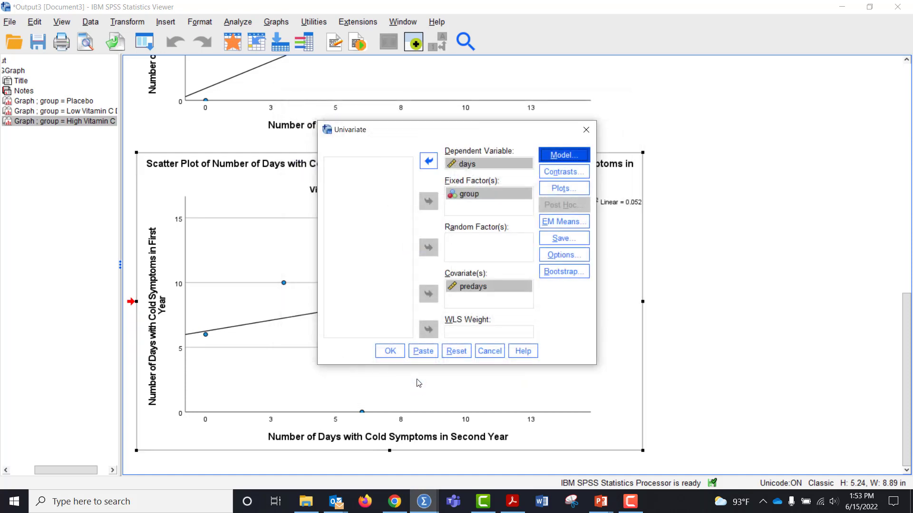
{"action": "left_click", "coordinate": [397, 352]}
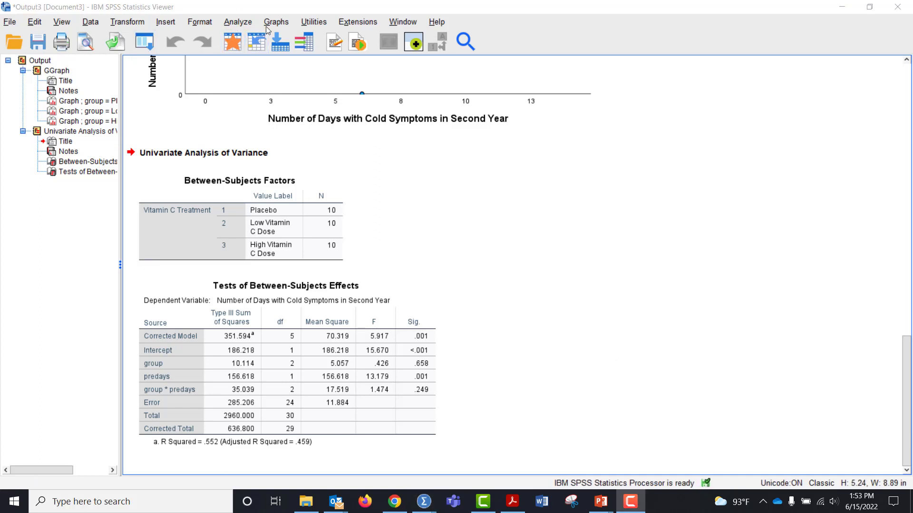
Reopen the univariate general linear model setup and change its model specification to full factorial
{"action": "left_click", "coordinate": [240, 24]}
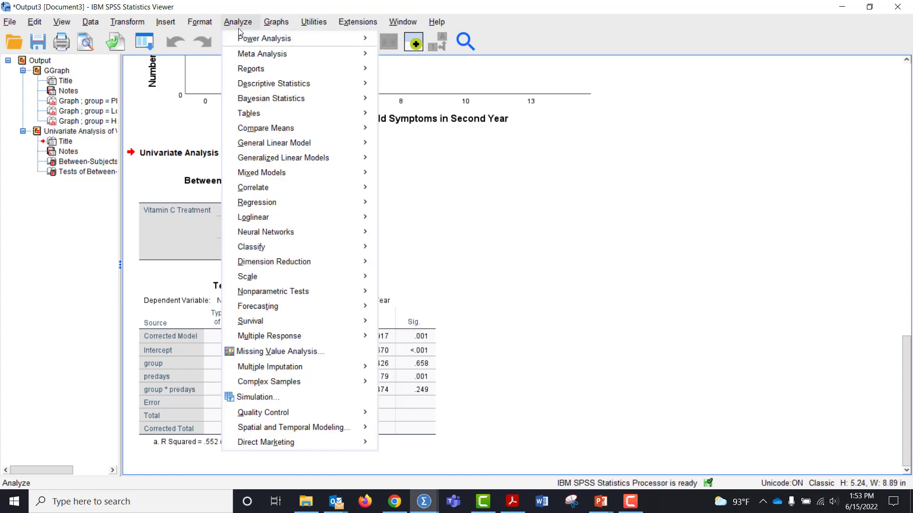
{"action": "mouse_move", "coordinate": [279, 144]}
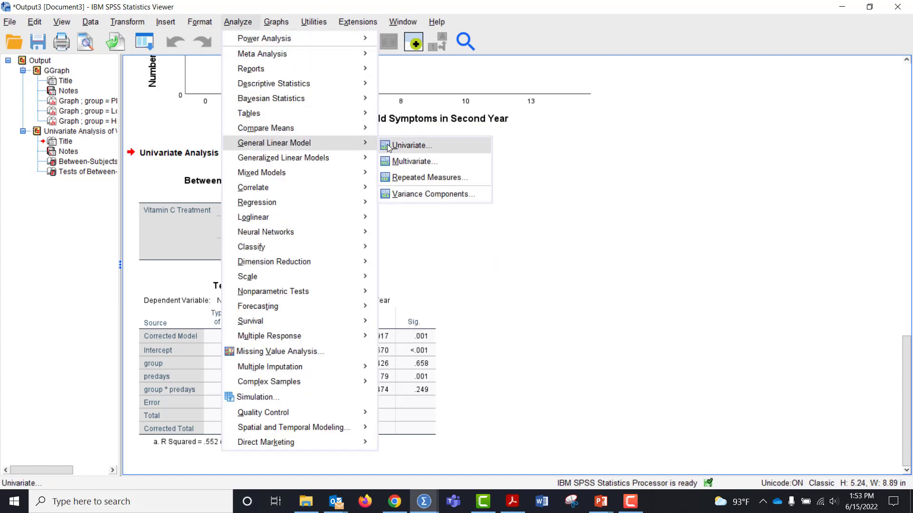
{"action": "left_click", "coordinate": [409, 145]}
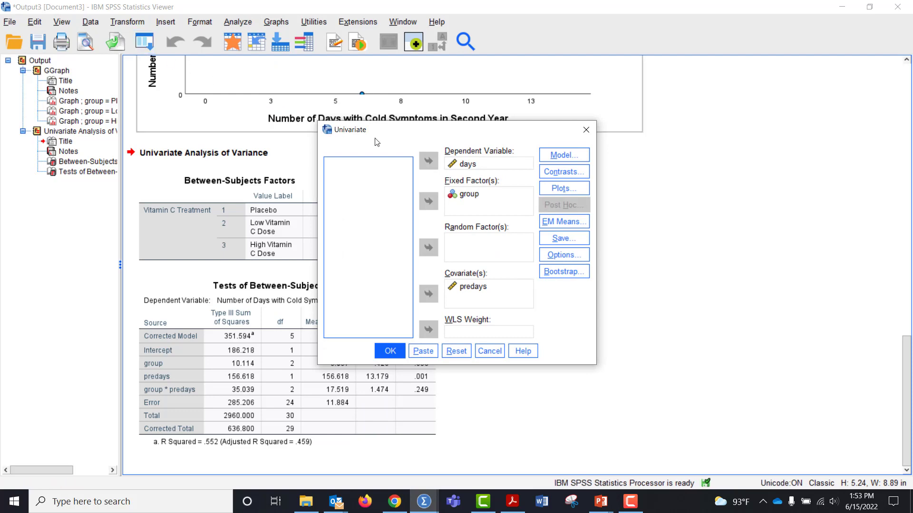
{"action": "left_click", "coordinate": [564, 155]}
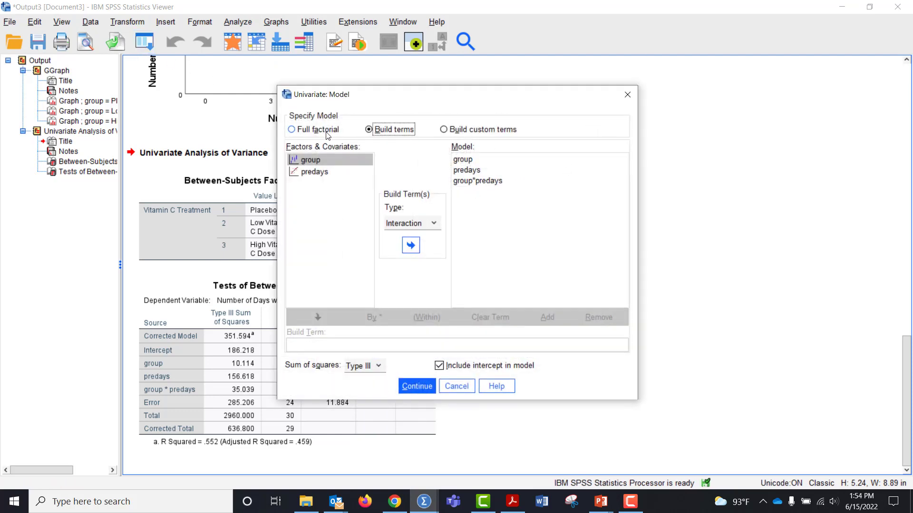
{"action": "left_click", "coordinate": [325, 132]}
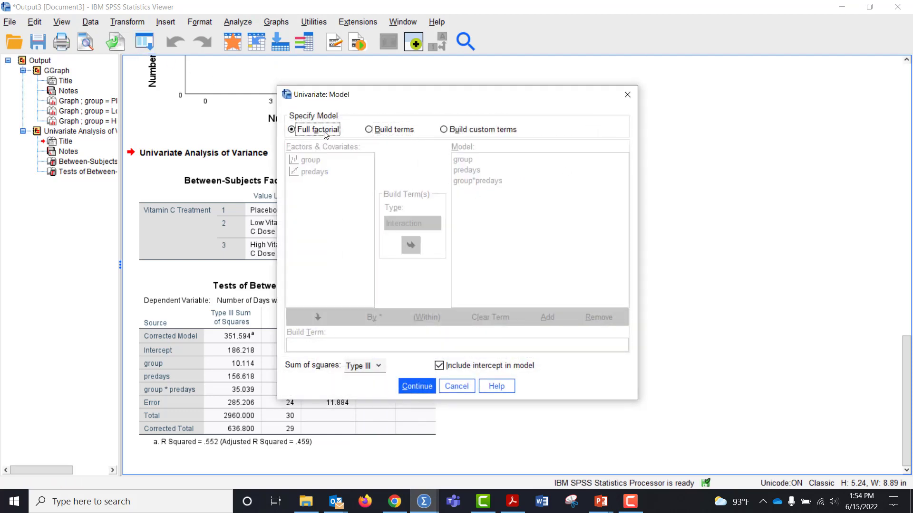
{"action": "left_click", "coordinate": [417, 387]}
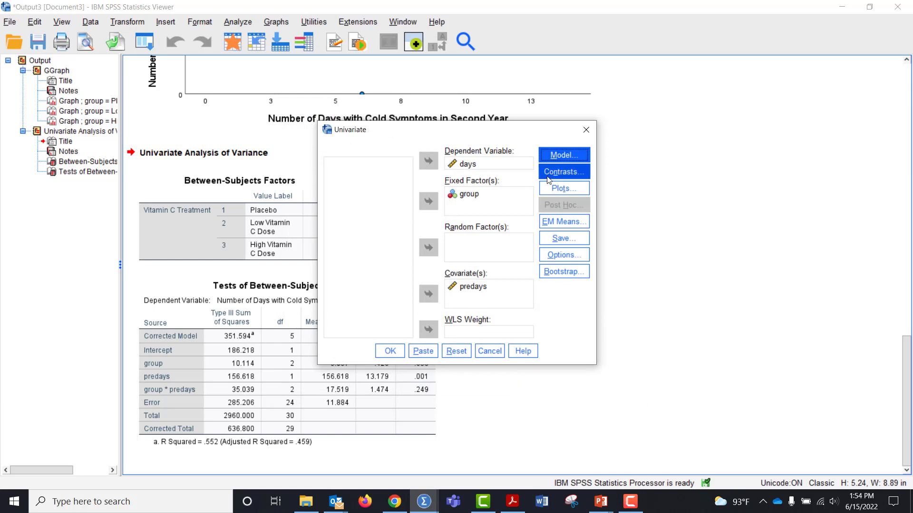
Request estimated marginal means for group, comparing main effects with a Bonferroni confidence interval adjustment
{"action": "left_click", "coordinate": [574, 231]}
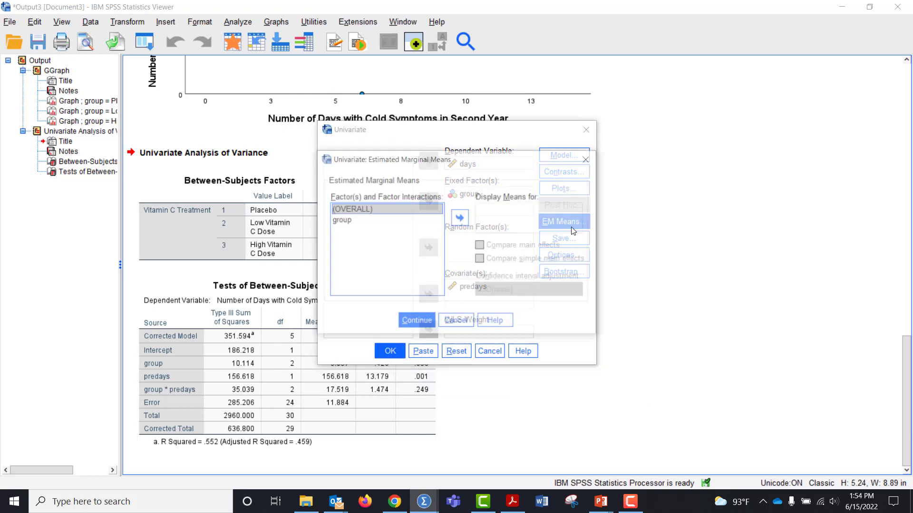
{"action": "left_click", "coordinate": [378, 222]}
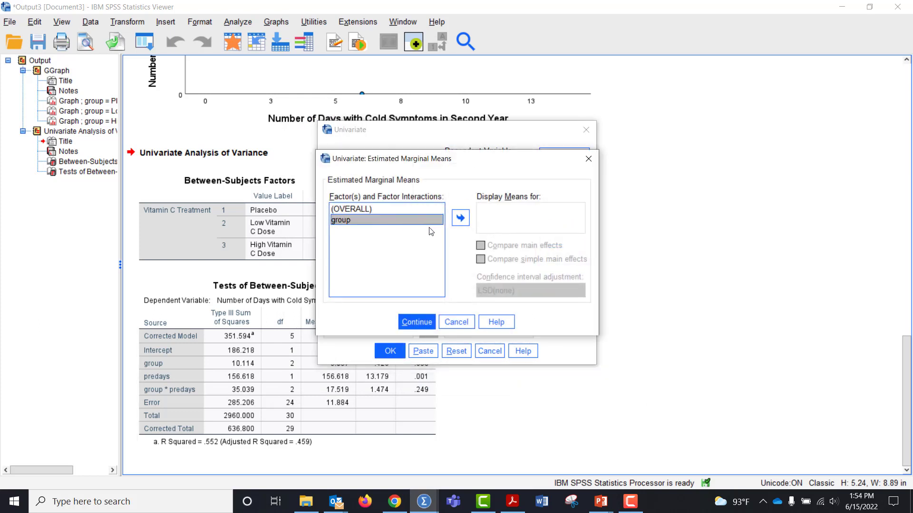
{"action": "left_click", "coordinate": [460, 218]}
{"action": "left_click", "coordinate": [481, 245]}
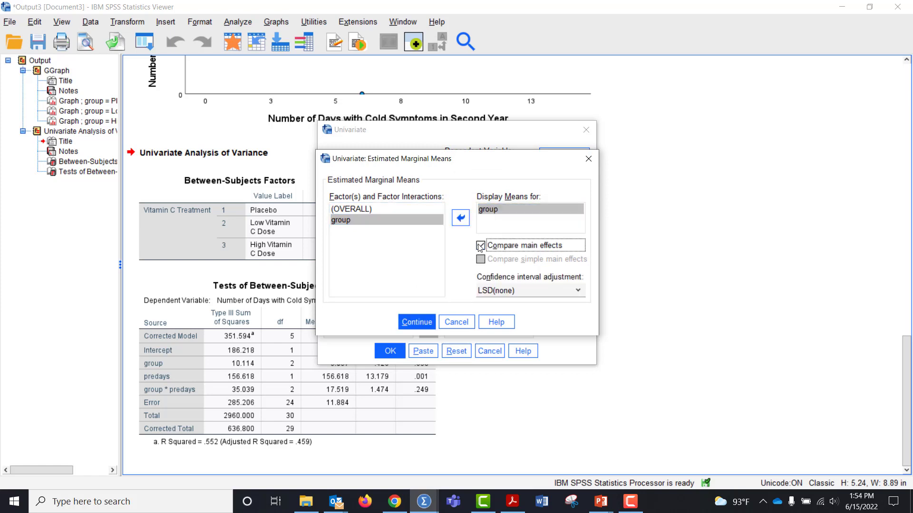
{"action": "left_click", "coordinate": [513, 291]}
{"action": "left_click", "coordinate": [514, 316]}
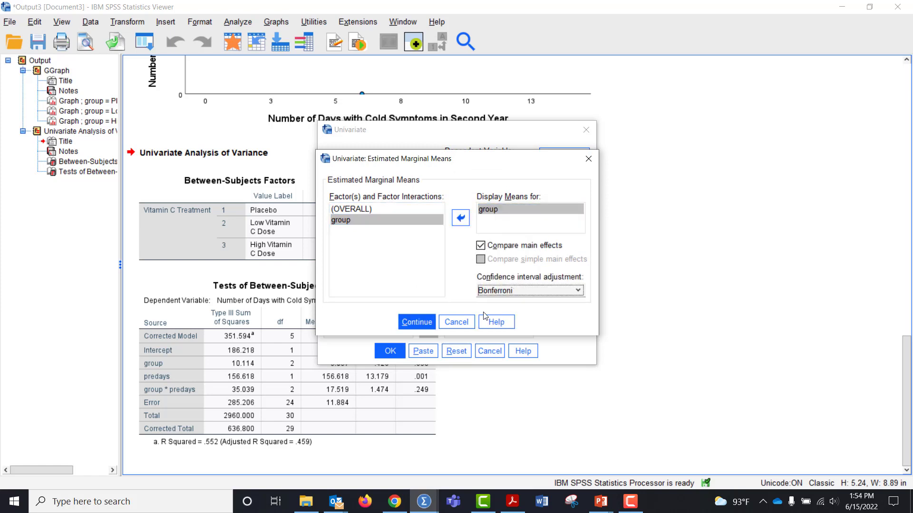
{"action": "left_click", "coordinate": [428, 322]}
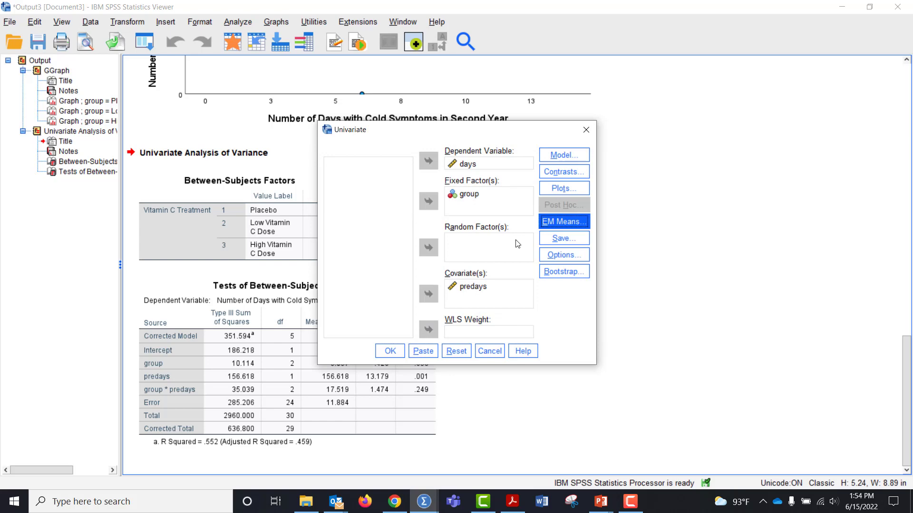
Save the standardized residuals of the univariate model as a new variable
{"action": "left_click", "coordinate": [563, 238]}
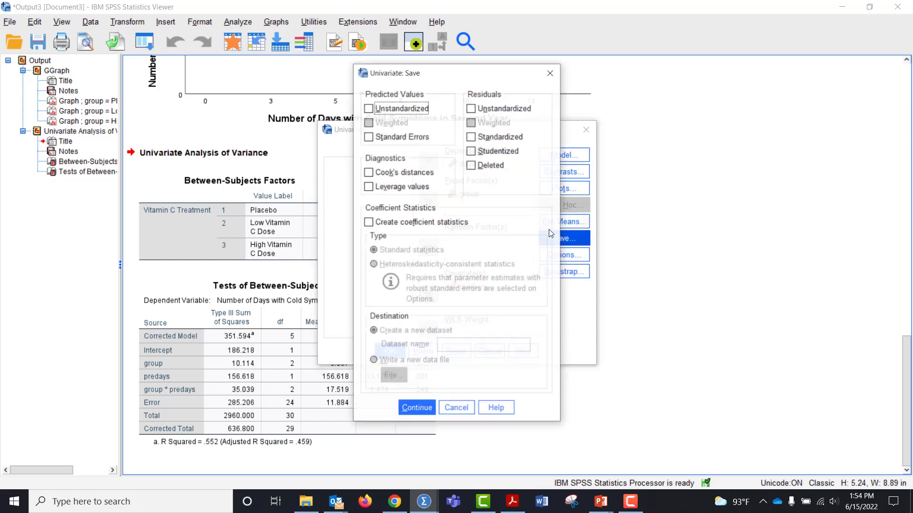
{"action": "left_click", "coordinate": [505, 138]}
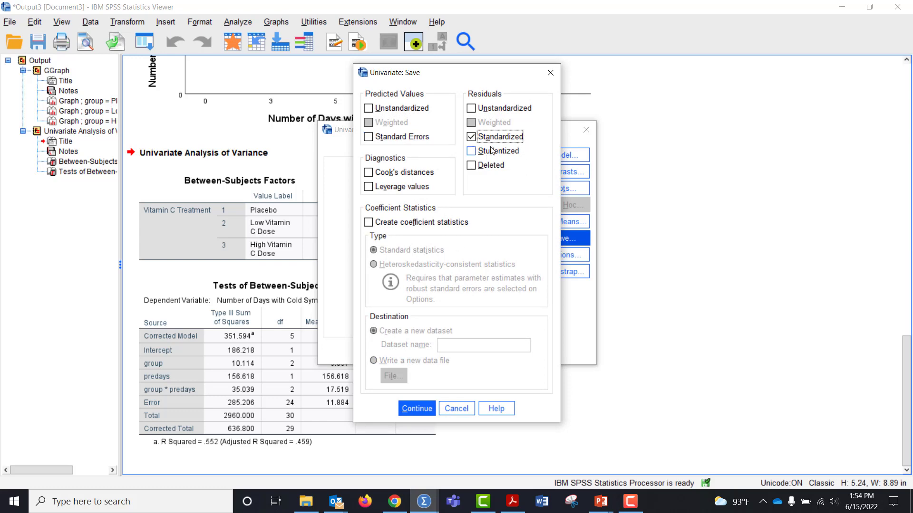
{"action": "left_click", "coordinate": [423, 404]}
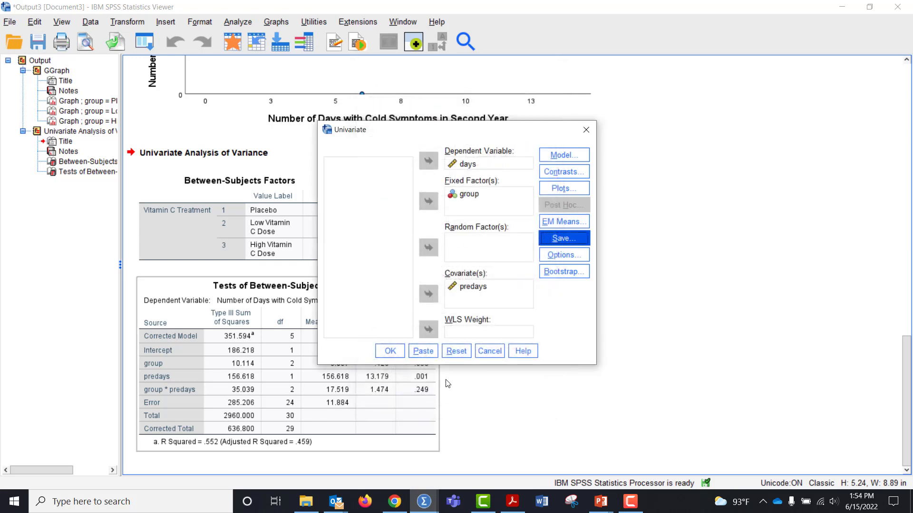
Request descriptive statistics, estimates of effect size and homogeneity tests, and run the univariate analysis
{"action": "left_click", "coordinate": [562, 255]}
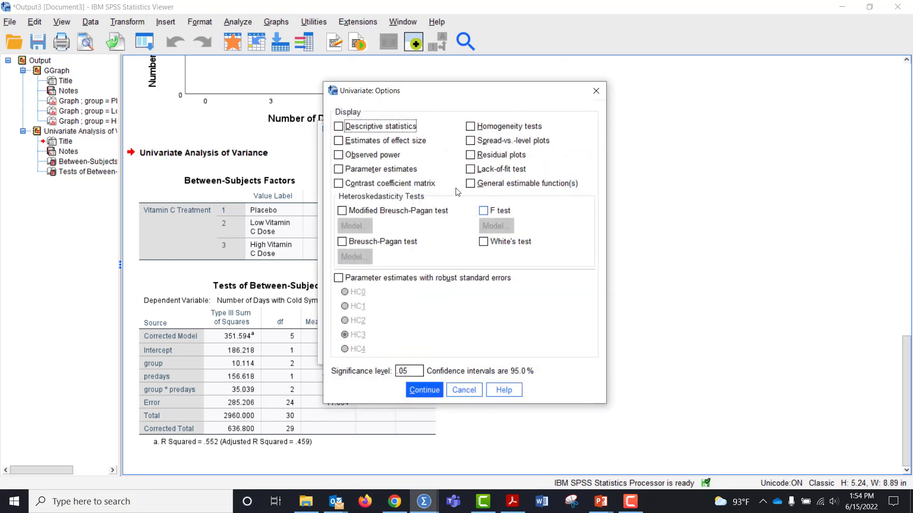
{"action": "left_click", "coordinate": [397, 128]}
{"action": "left_click", "coordinate": [394, 139]}
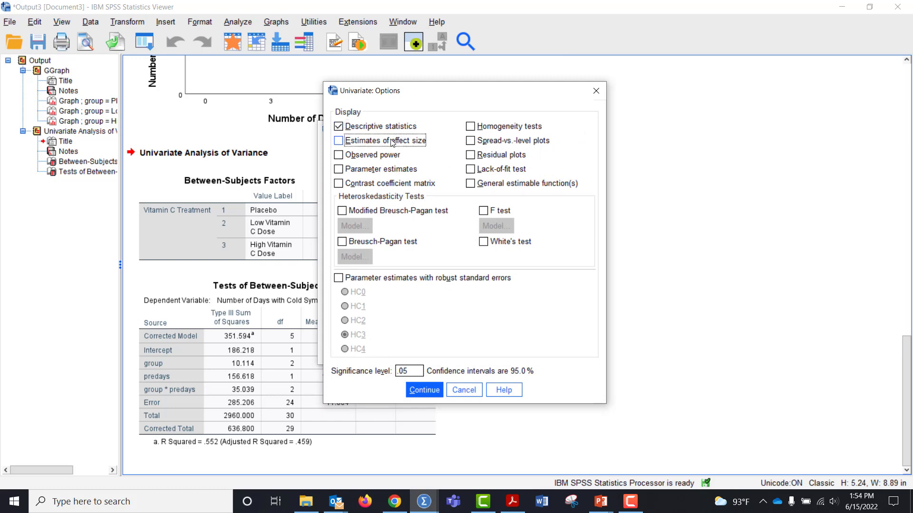
{"action": "left_click", "coordinate": [515, 127]}
{"action": "left_click", "coordinate": [424, 390]}
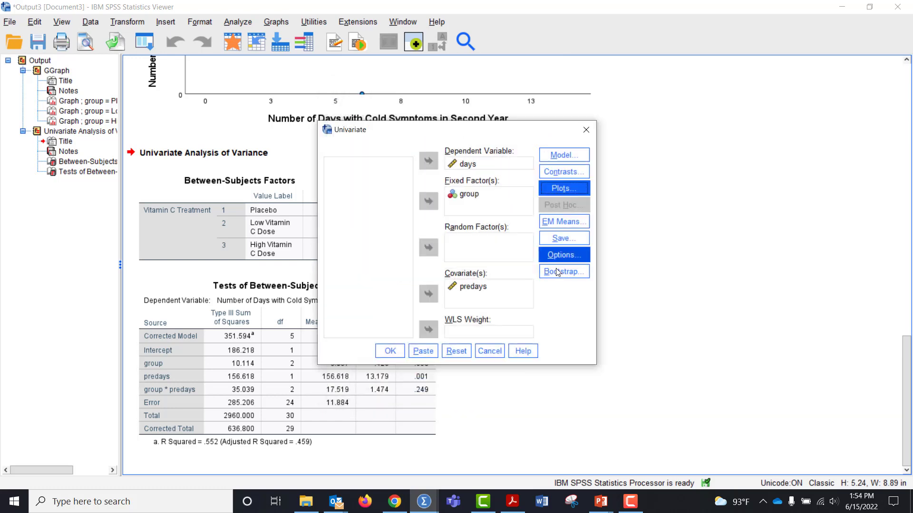
{"action": "left_click", "coordinate": [390, 352]}
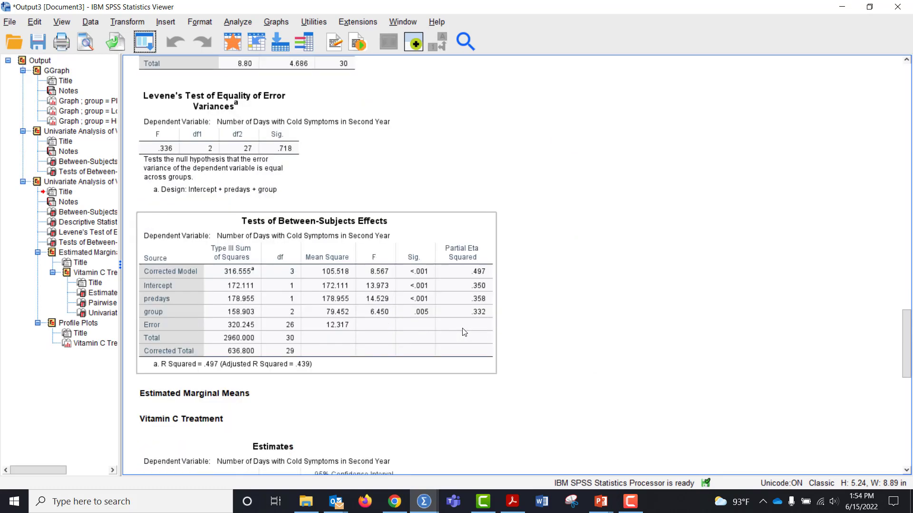
{"action": "scroll", "coordinate": [485, 328], "scroll_direction": "up", "scroll_amount": 3}
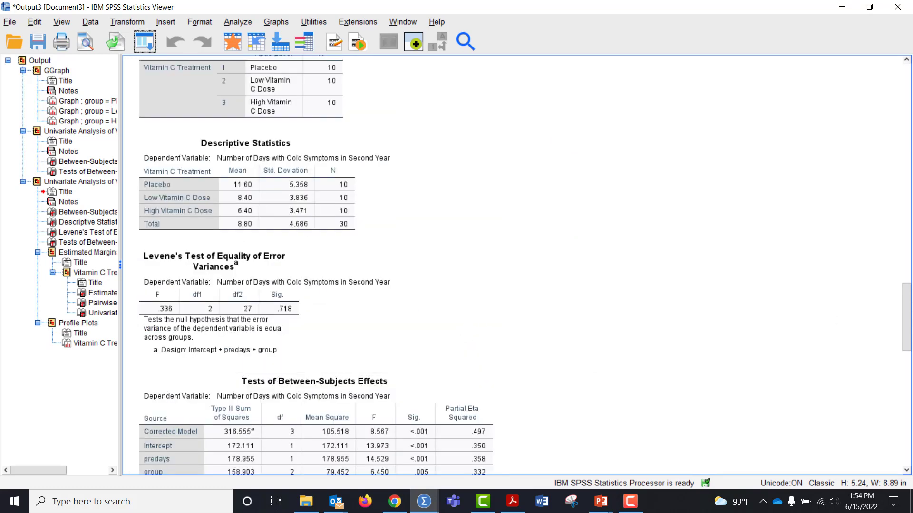
{"action": "left_click", "coordinate": [341, 212]}
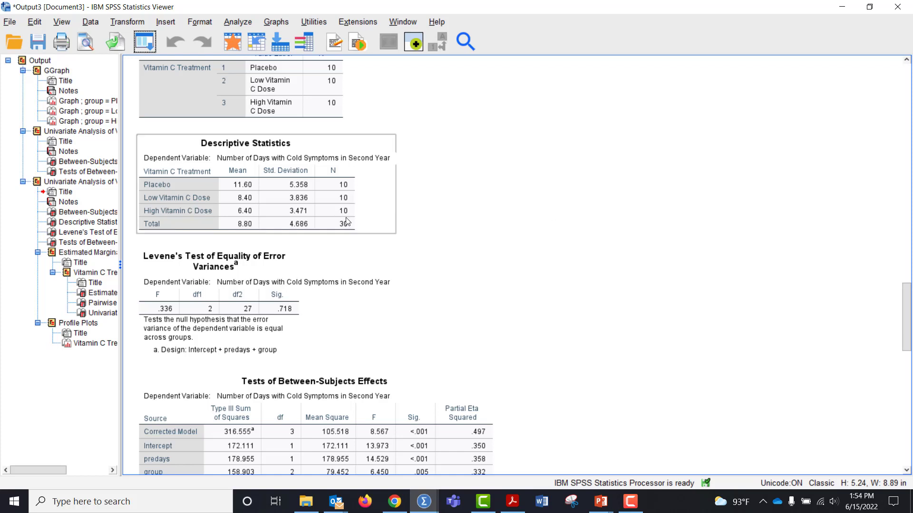
Set up an Explore analysis with ZRE_1 as the dependent variable and group as the factor
{"action": "left_click", "coordinate": [148, 37]}
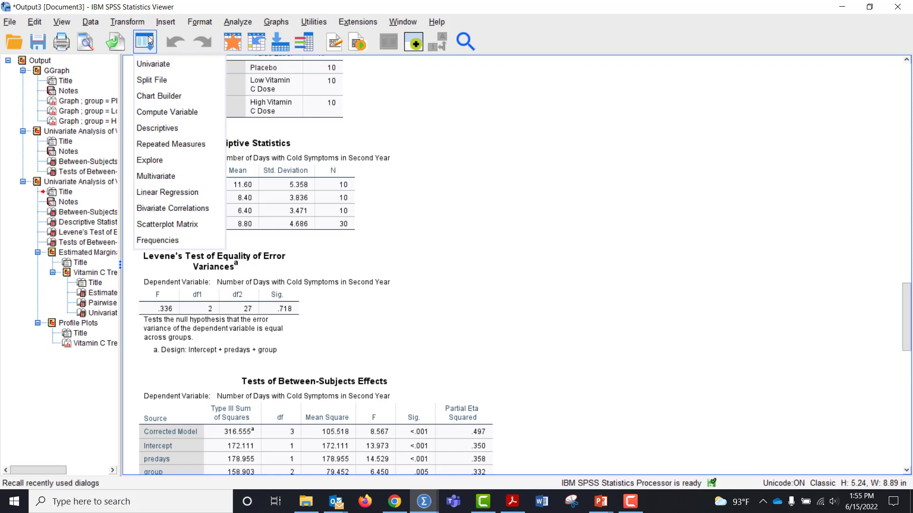
{"action": "left_click", "coordinate": [152, 161]}
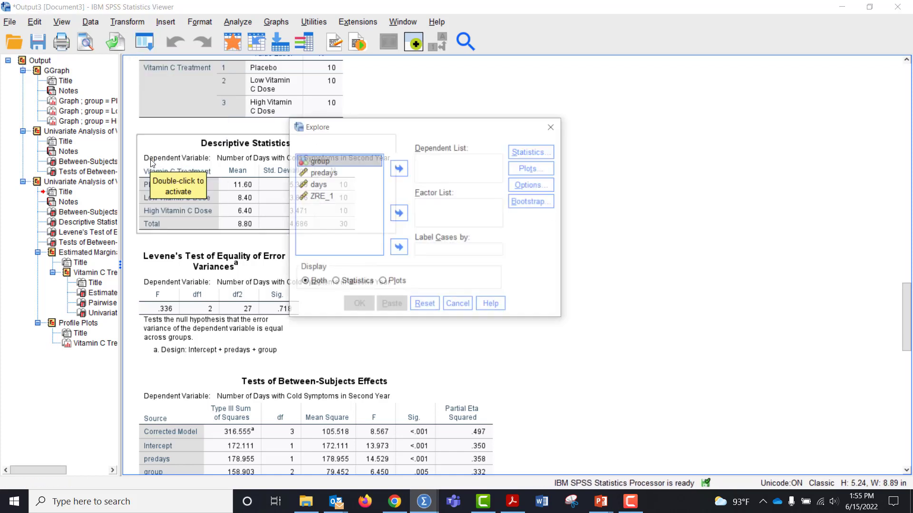
{"action": "left_click", "coordinate": [352, 195]}
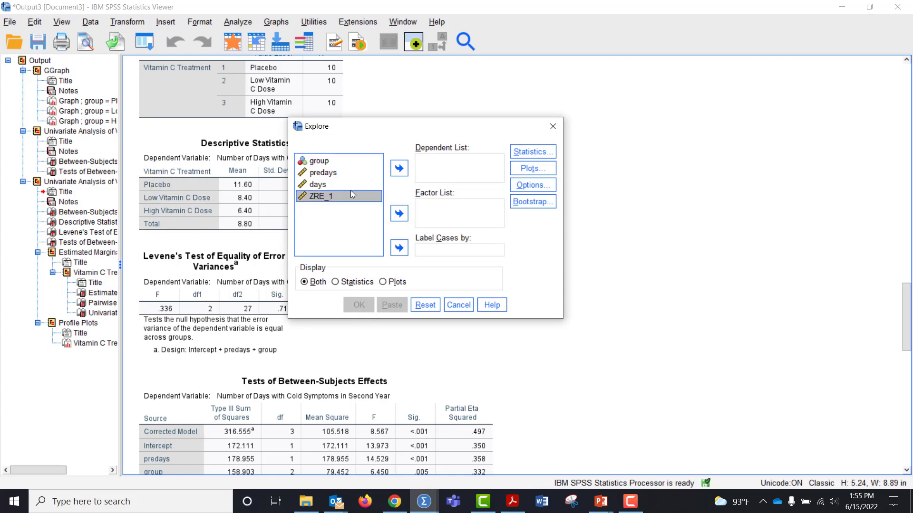
{"action": "left_click", "coordinate": [399, 168]}
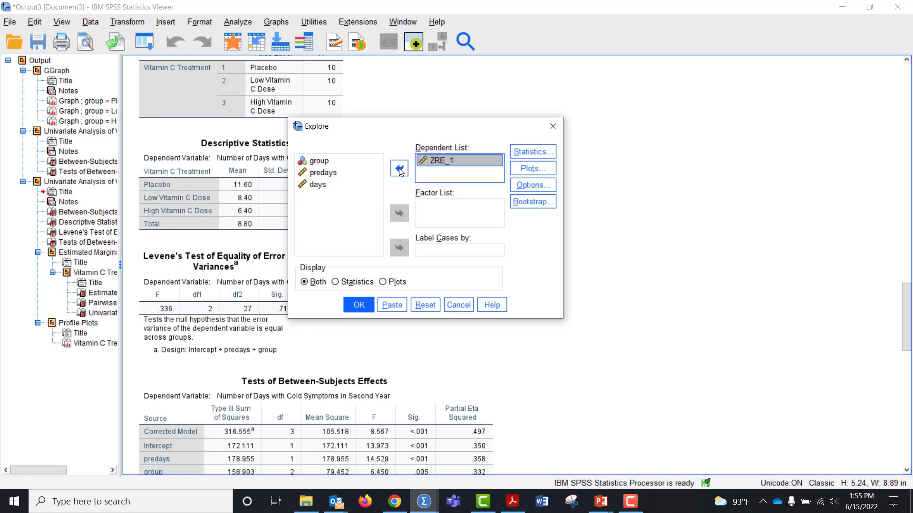
{"action": "left_click", "coordinate": [334, 164]}
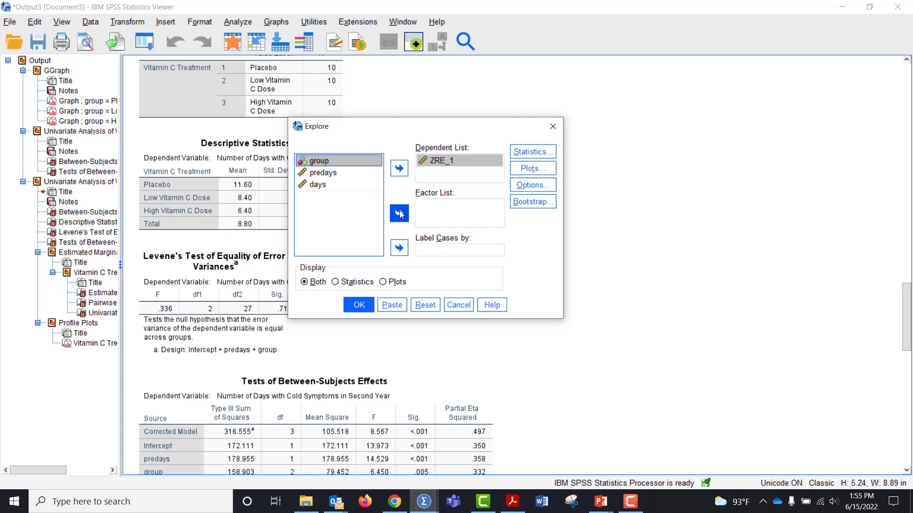
{"action": "left_click", "coordinate": [399, 213]}
Turn off stem-and-leaf plots, request normality plots with tests, and run the Explore analysis by group
{"action": "left_click", "coordinate": [529, 170]}
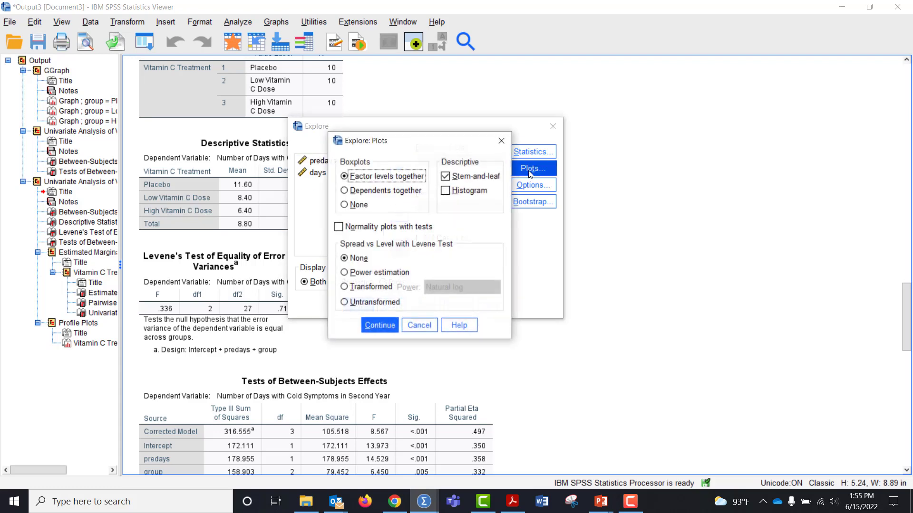
{"action": "left_click", "coordinate": [446, 177]}
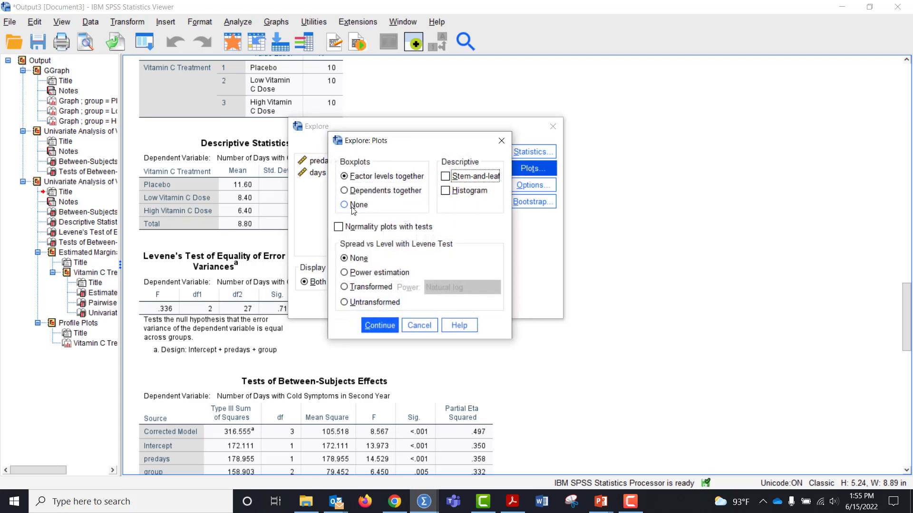
{"action": "left_click", "coordinate": [338, 226]}
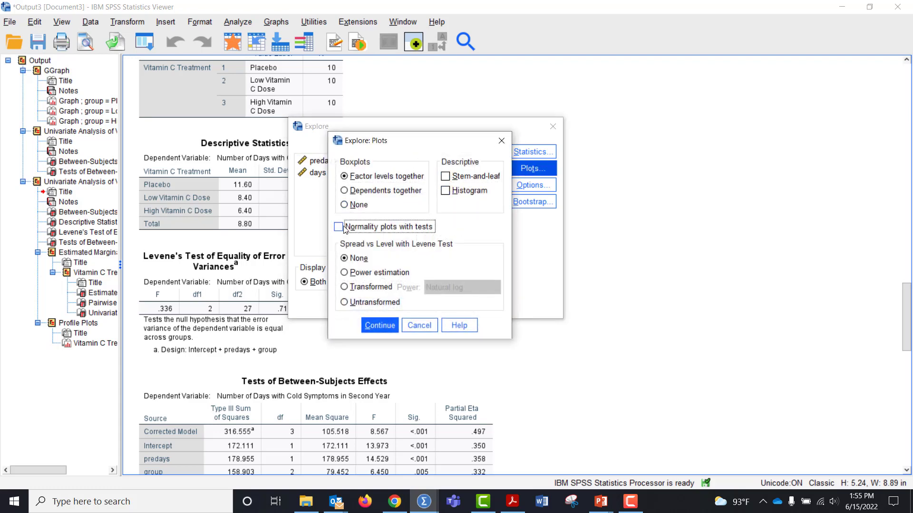
{"action": "left_click", "coordinate": [381, 325]}
{"action": "left_click", "coordinate": [361, 303]}
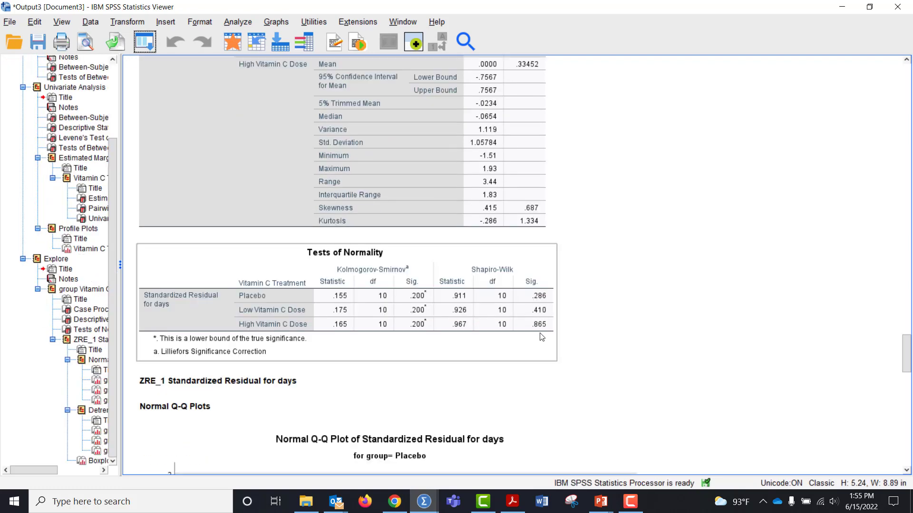
{"action": "scroll", "coordinate": [618, 281], "scroll_direction": "down", "scroll_amount": 10}
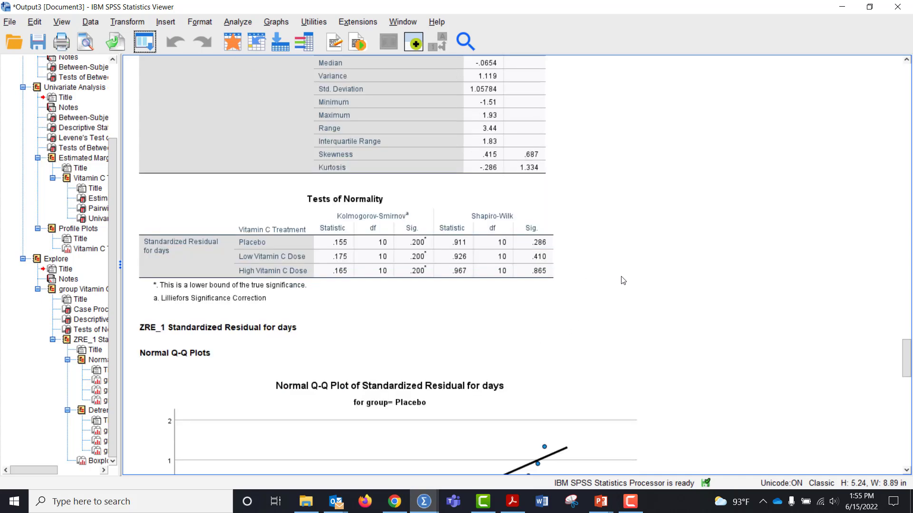
{"action": "scroll", "coordinate": [623, 281], "scroll_direction": "down", "scroll_amount": 10}
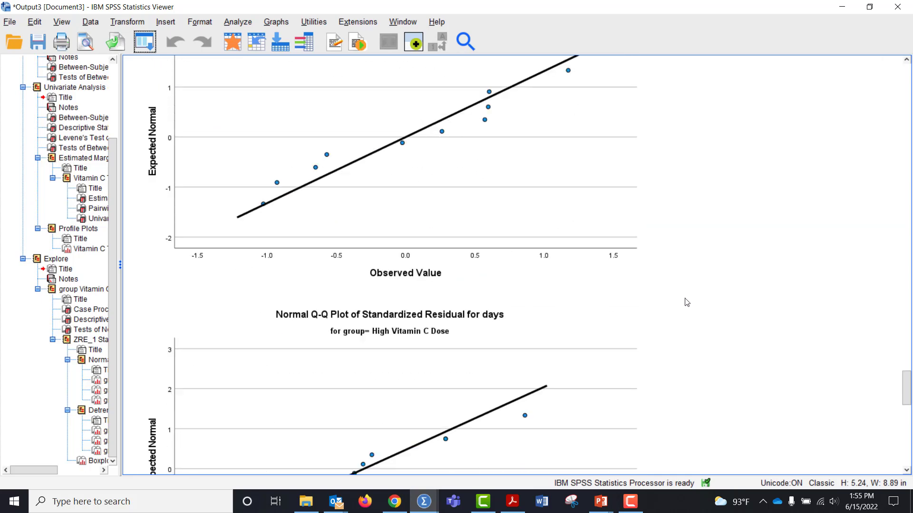
{"action": "scroll", "coordinate": [670, 298], "scroll_direction": "down", "scroll_amount": 6}
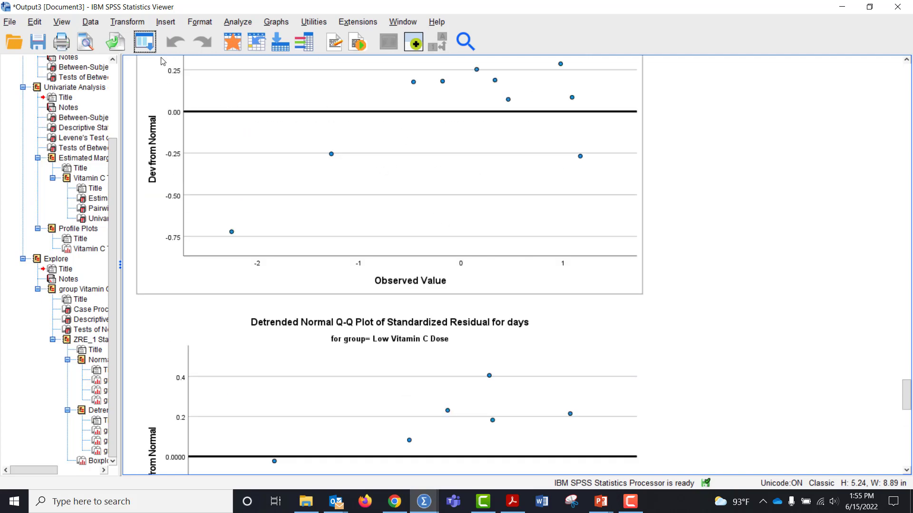
Remove group from the Explore factors and rerun the normality analysis on ZRE_1 for the whole sample
{"action": "left_click", "coordinate": [145, 42]}
{"action": "left_click", "coordinate": [154, 65]}
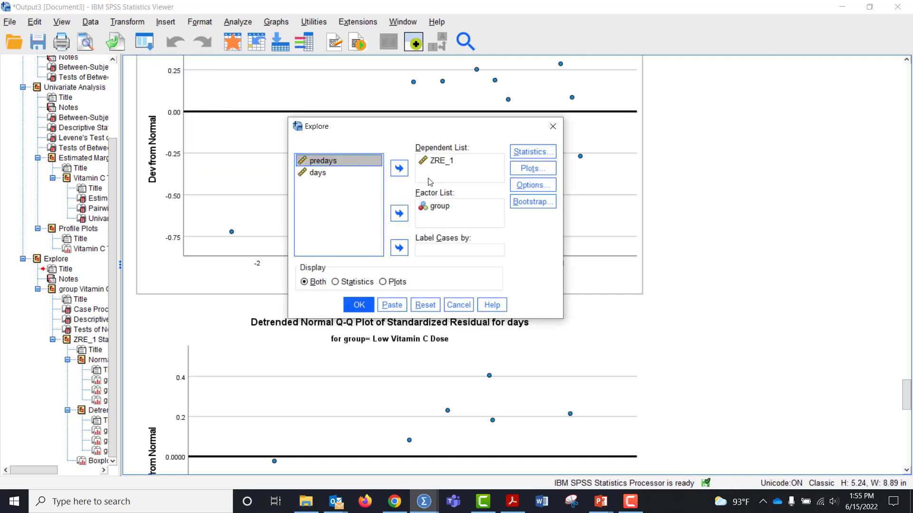
{"action": "left_click", "coordinate": [456, 208]}
{"action": "left_click", "coordinate": [399, 215]}
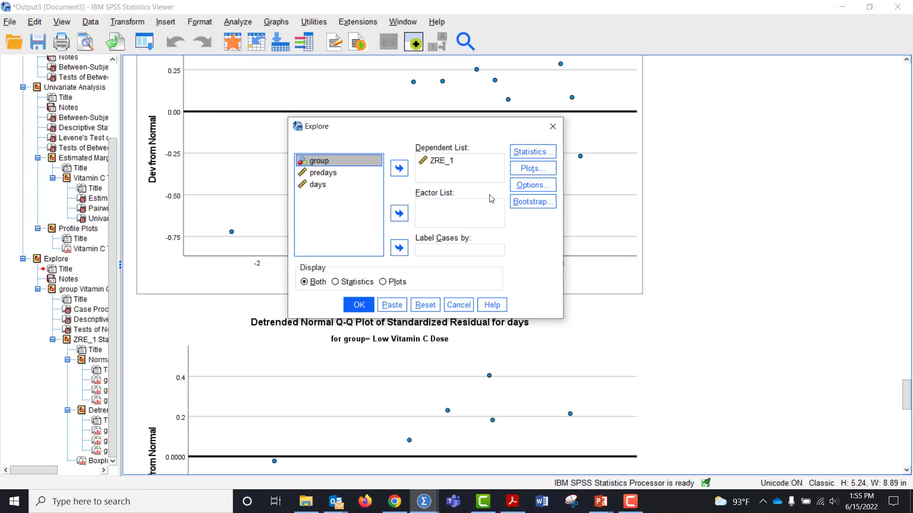
{"action": "left_click", "coordinate": [365, 305]}
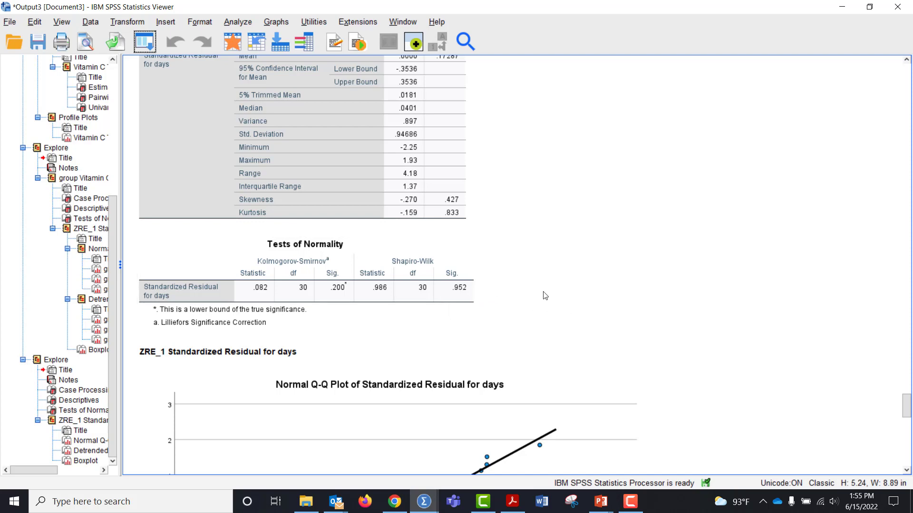
{"action": "scroll", "coordinate": [558, 290], "scroll_direction": "down", "scroll_amount": 1}
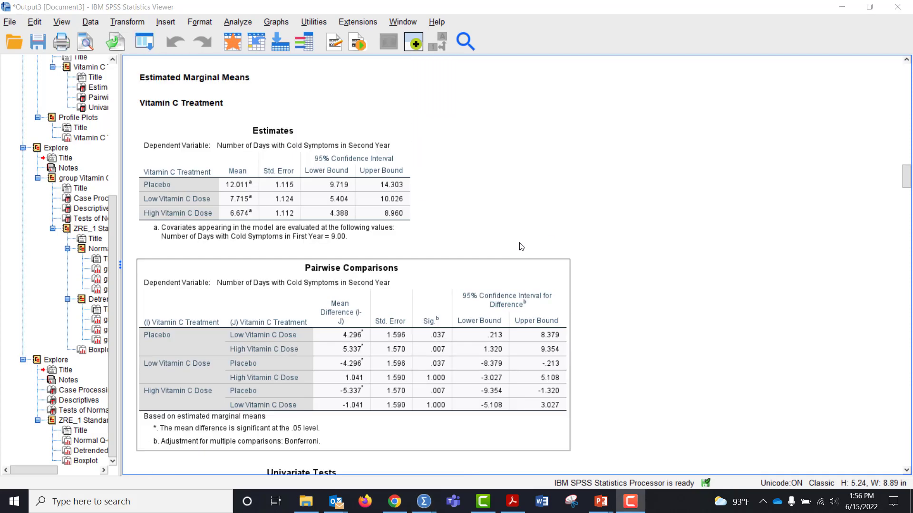
Examine the descriptive statistics and Levene's test of equality of error variances in the ANCOVA output
{"action": "scroll", "coordinate": [520, 246], "scroll_direction": "up", "scroll_amount": 1}
{"action": "scroll", "coordinate": [521, 246], "scroll_direction": "up", "scroll_amount": 9}
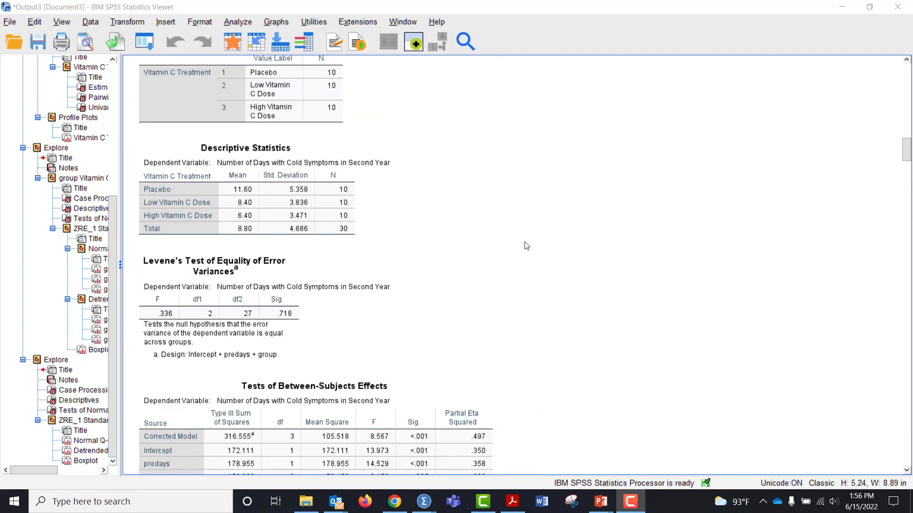
{"action": "left_click", "coordinate": [331, 304]}
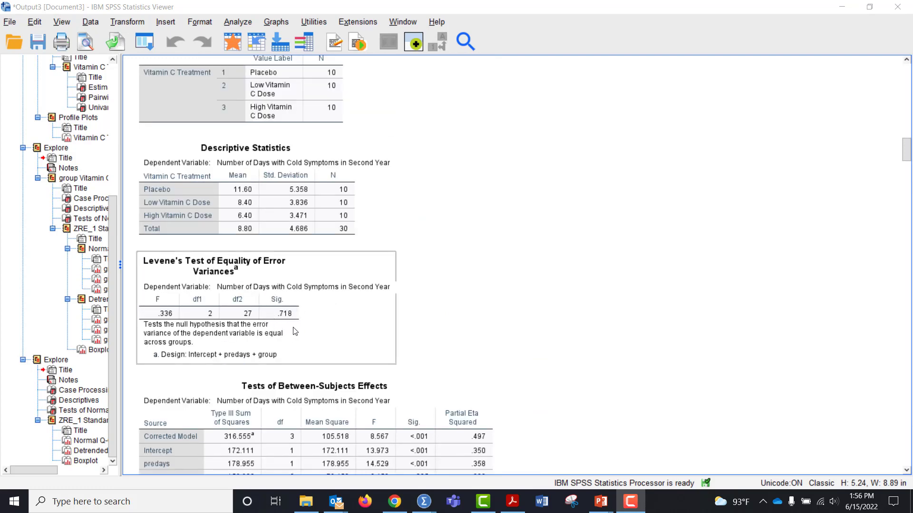
{"action": "left_click", "coordinate": [422, 327]}
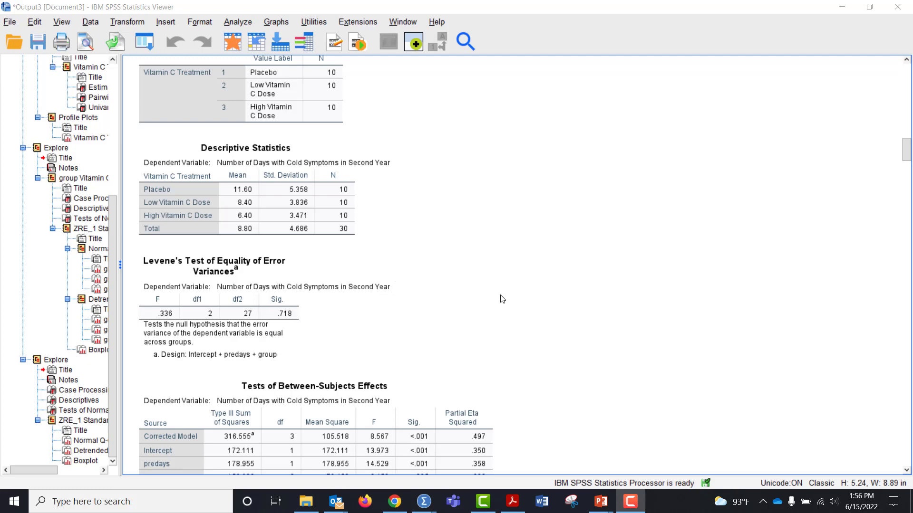
{"action": "scroll", "coordinate": [502, 298], "scroll_direction": "up", "scroll_amount": 3}
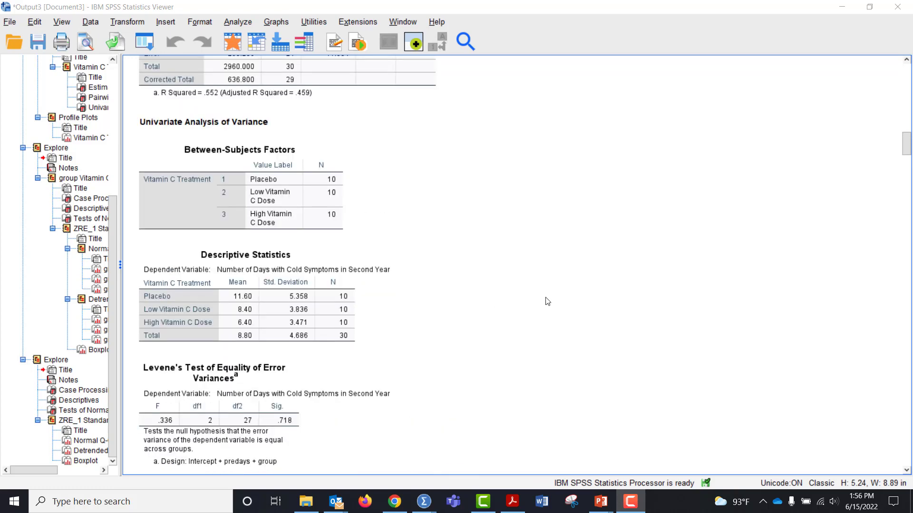
{"action": "scroll", "coordinate": [564, 308], "scroll_direction": "down", "scroll_amount": 1}
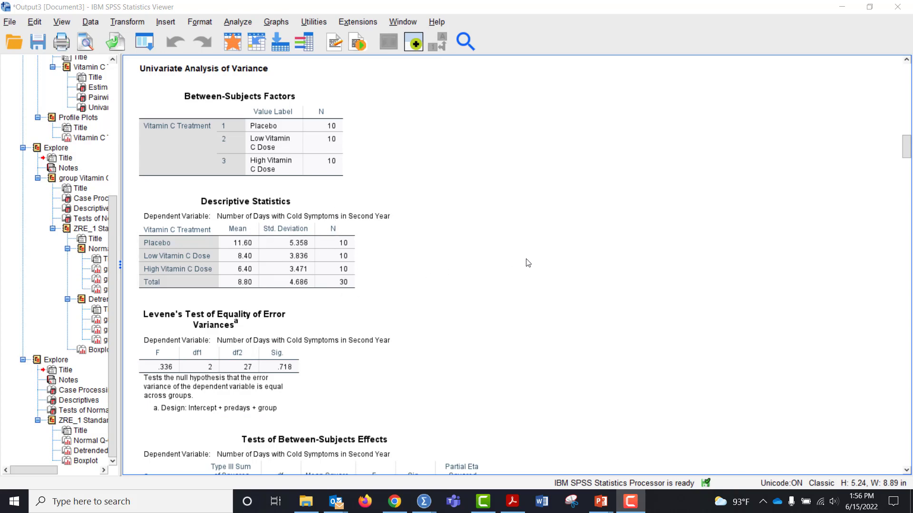
{"action": "scroll", "coordinate": [527, 263], "scroll_direction": "down", "scroll_amount": 3}
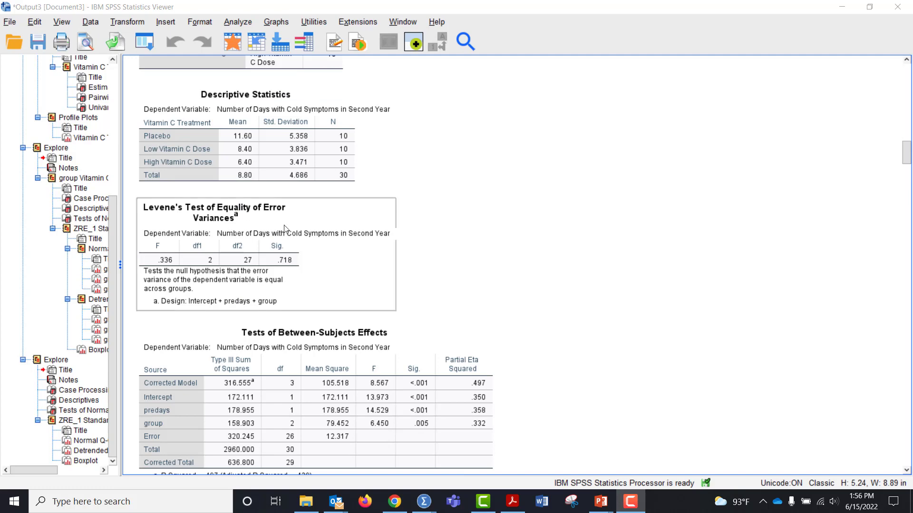
{"action": "scroll", "coordinate": [481, 256], "scroll_direction": "down", "scroll_amount": 1}
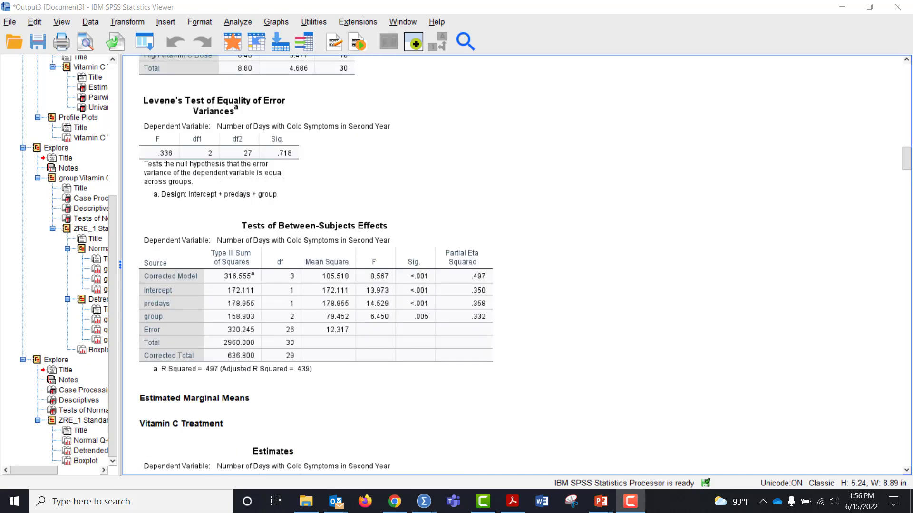
{"action": "scroll", "coordinate": [472, 299], "scroll_direction": "up", "scroll_amount": 5}
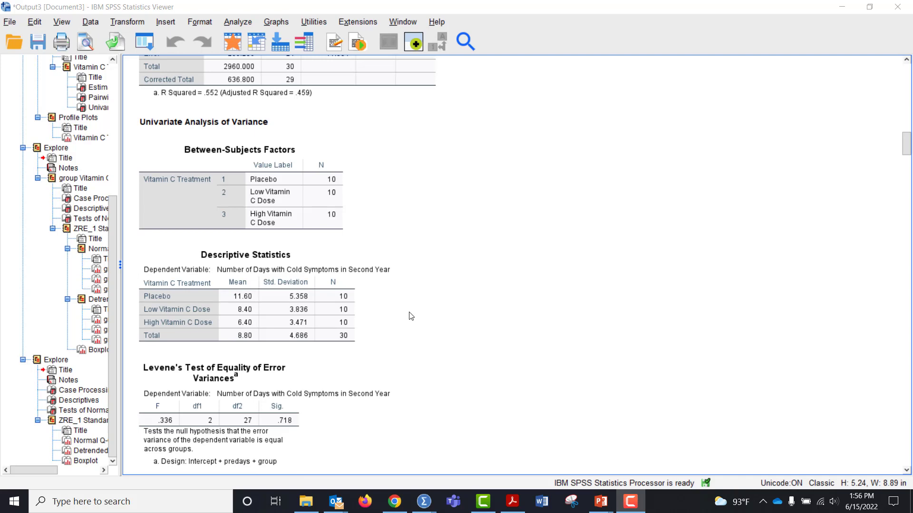
Examine the adjusted group means, the between-subjects effects and the Bonferroni pairwise comparisons for Vitamin C treatment
{"action": "scroll", "coordinate": [411, 316], "scroll_direction": "down", "scroll_amount": 10}
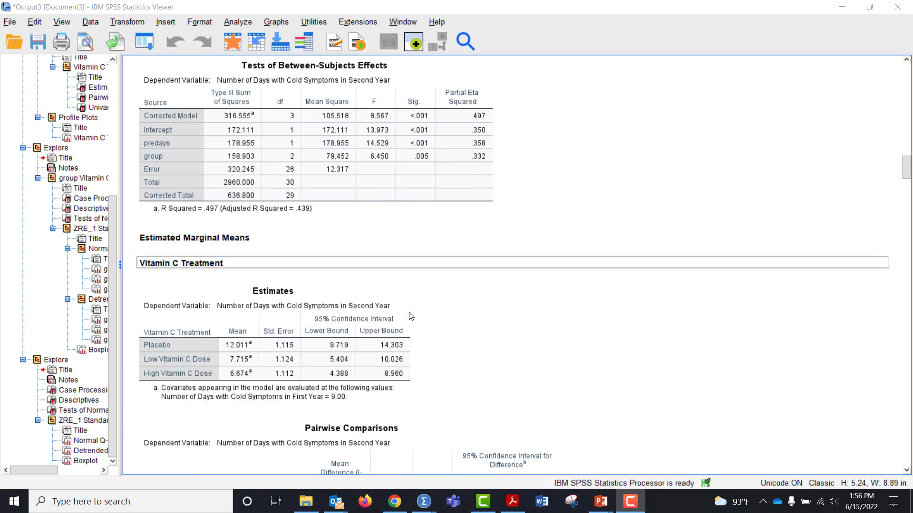
{"action": "left_click", "coordinate": [307, 383]}
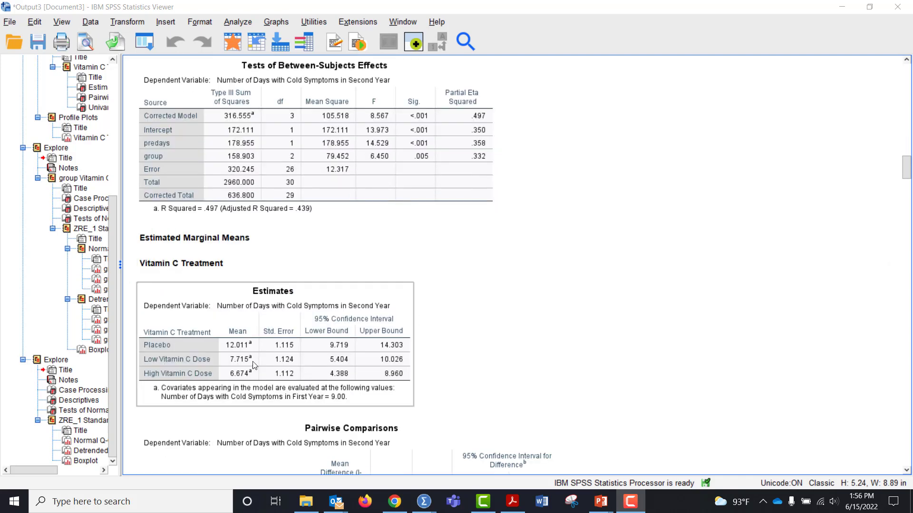
{"action": "left_click", "coordinate": [455, 369]}
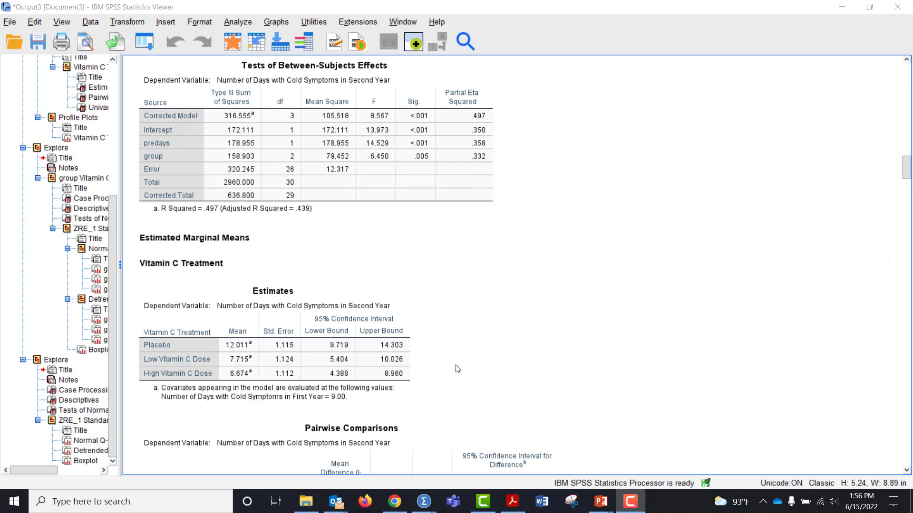
{"action": "scroll", "coordinate": [453, 369], "scroll_direction": "up", "scroll_amount": 2}
{"action": "left_click", "coordinate": [425, 222]}
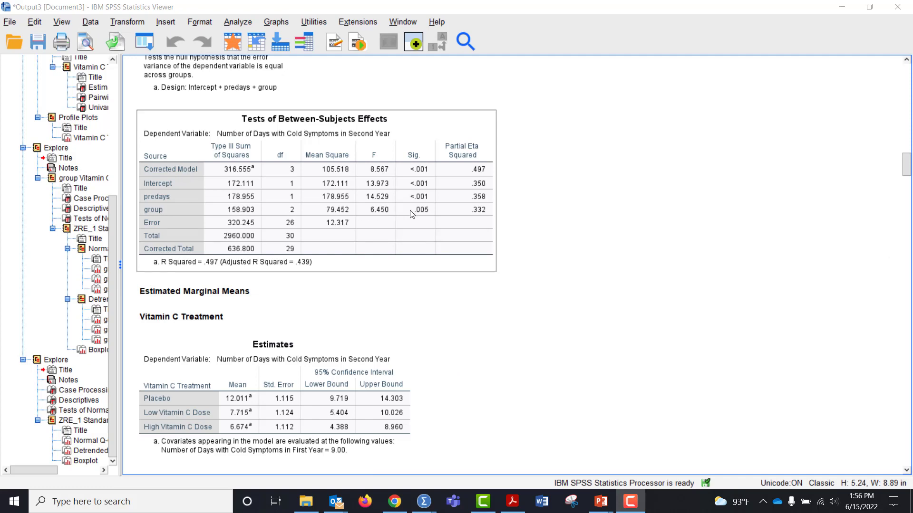
{"action": "left_click", "coordinate": [500, 222]}
{"action": "scroll", "coordinate": [621, 255], "scroll_direction": "down", "scroll_amount": 12}
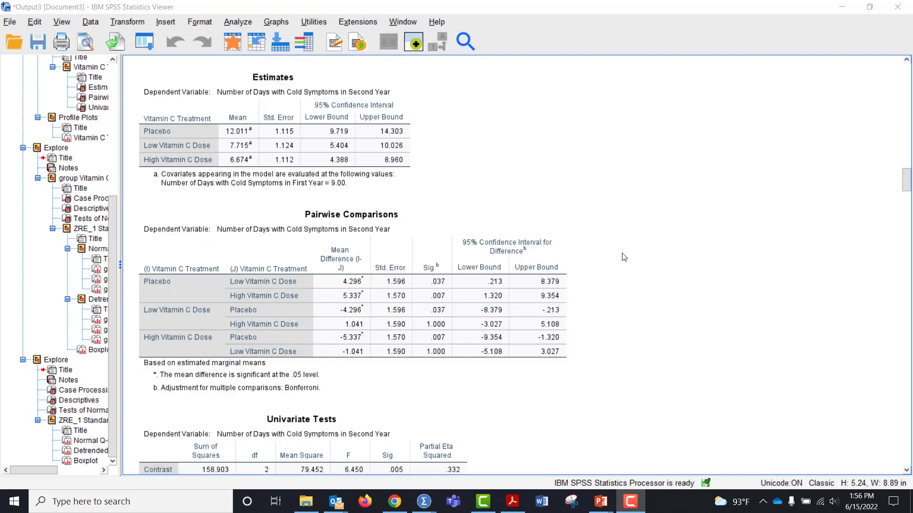
{"action": "left_click", "coordinate": [167, 223]}
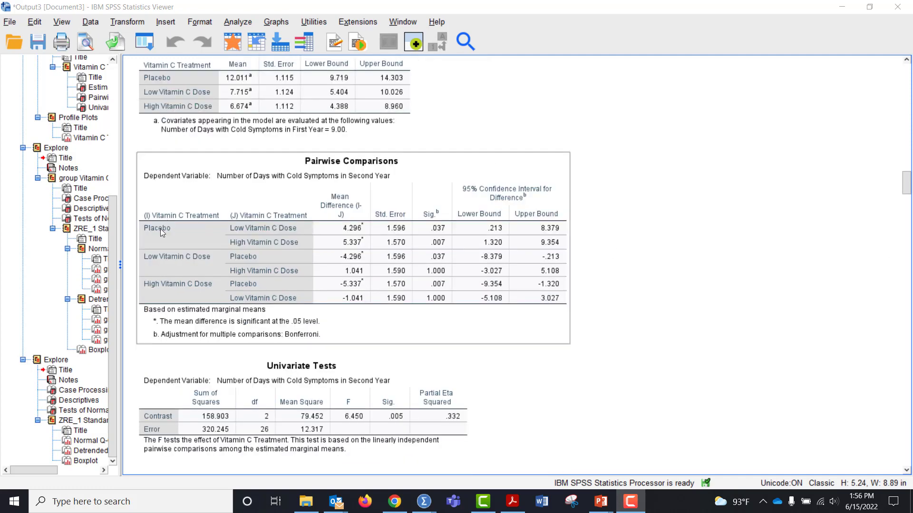